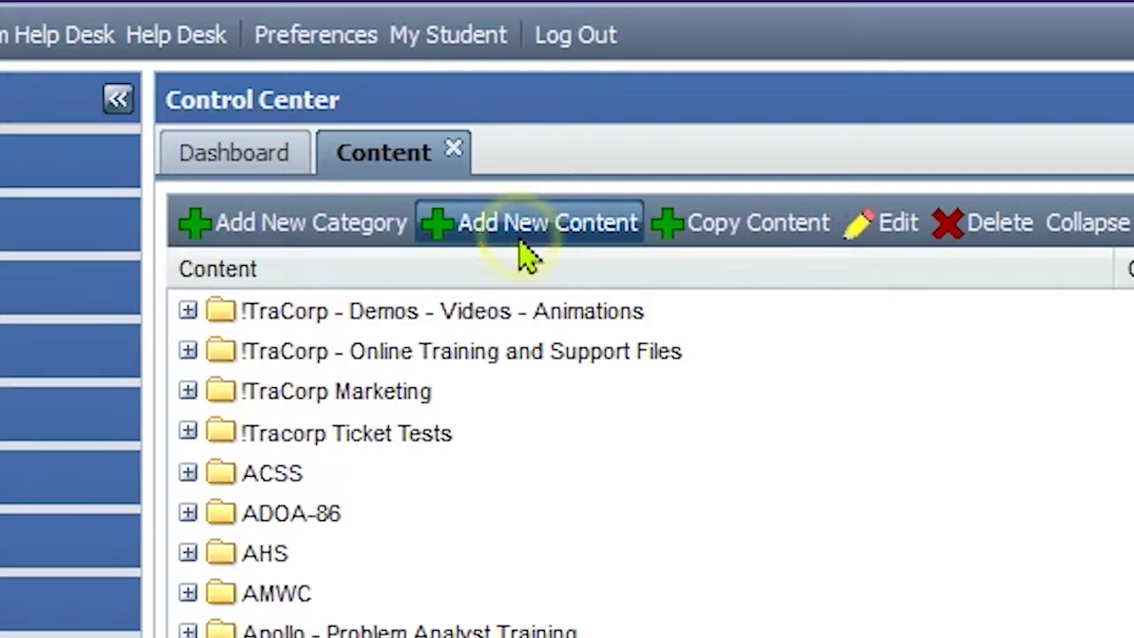
Step: Start new content of type Online Test/Questionnaire in the "!TraCorp - Demos - Videos - Animations" category and proceed to its details
left_click(545, 324)
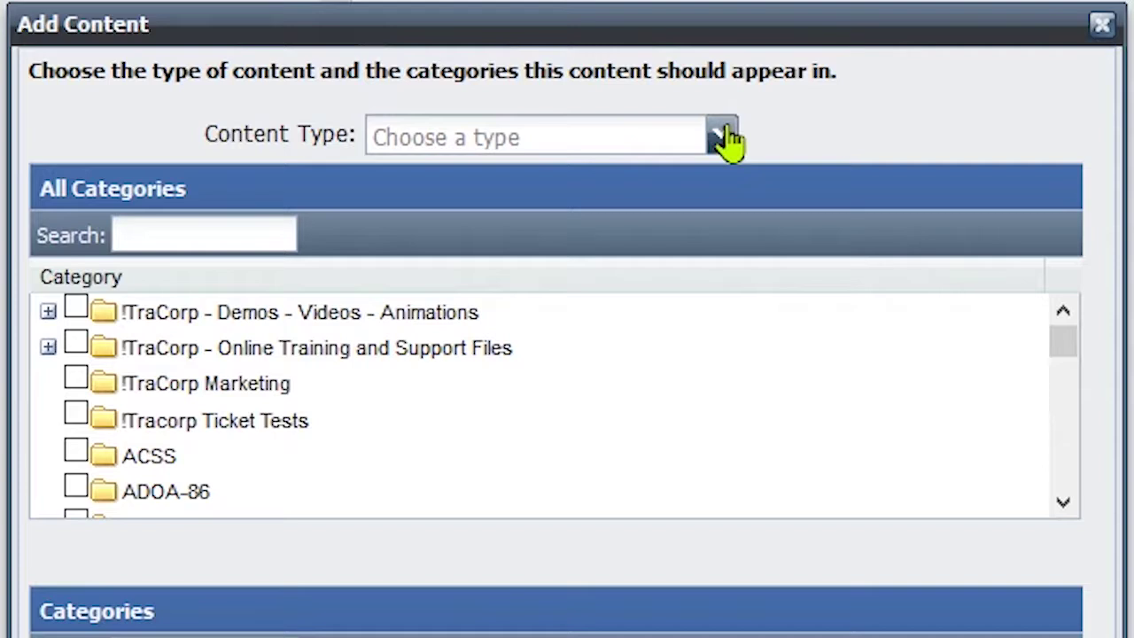
left_click(725, 137)
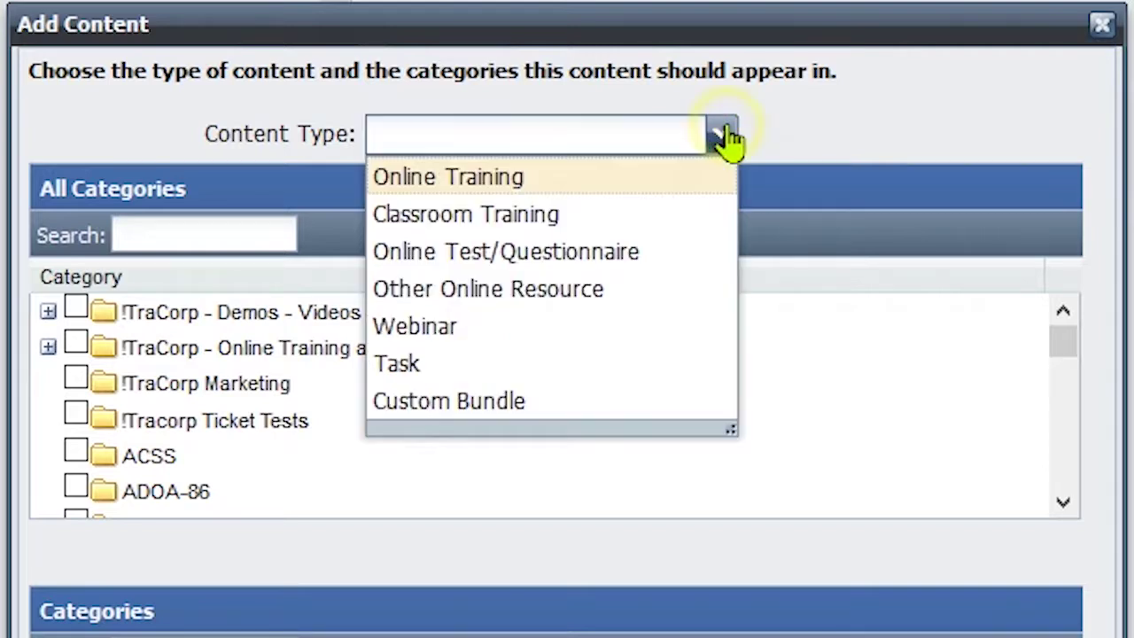
left_click(703, 257)
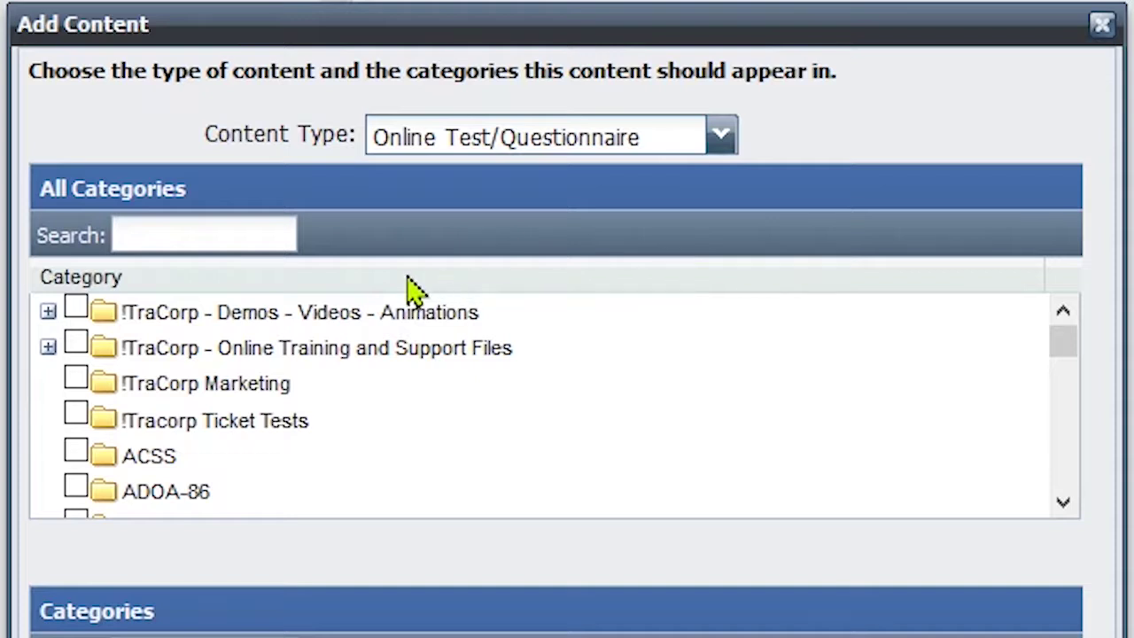
left_click(84, 316)
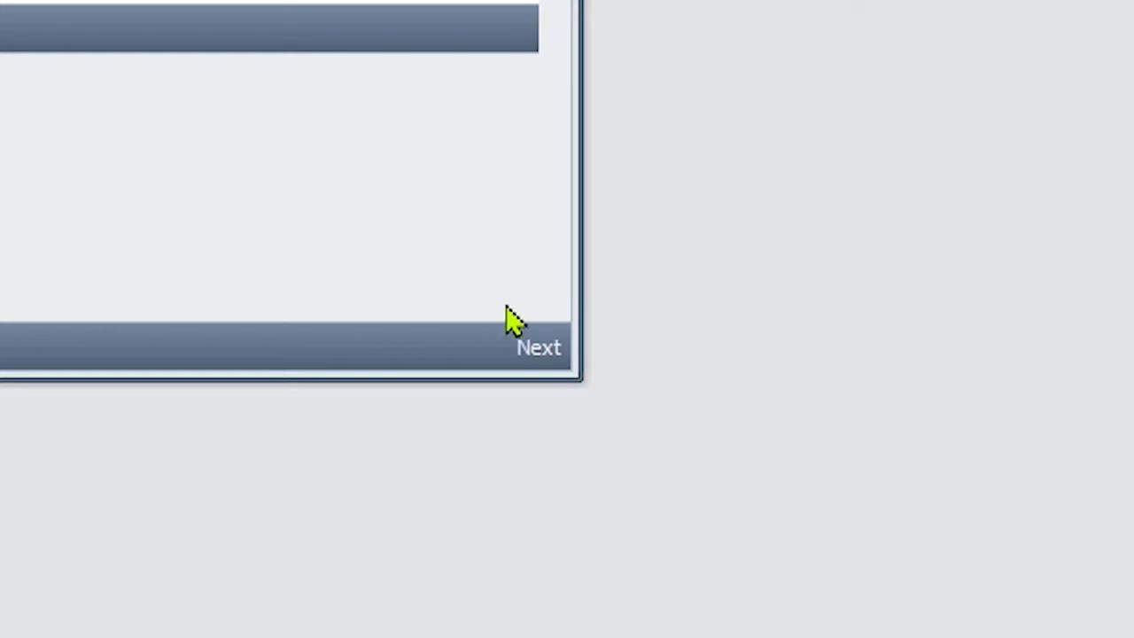
left_click(543, 350)
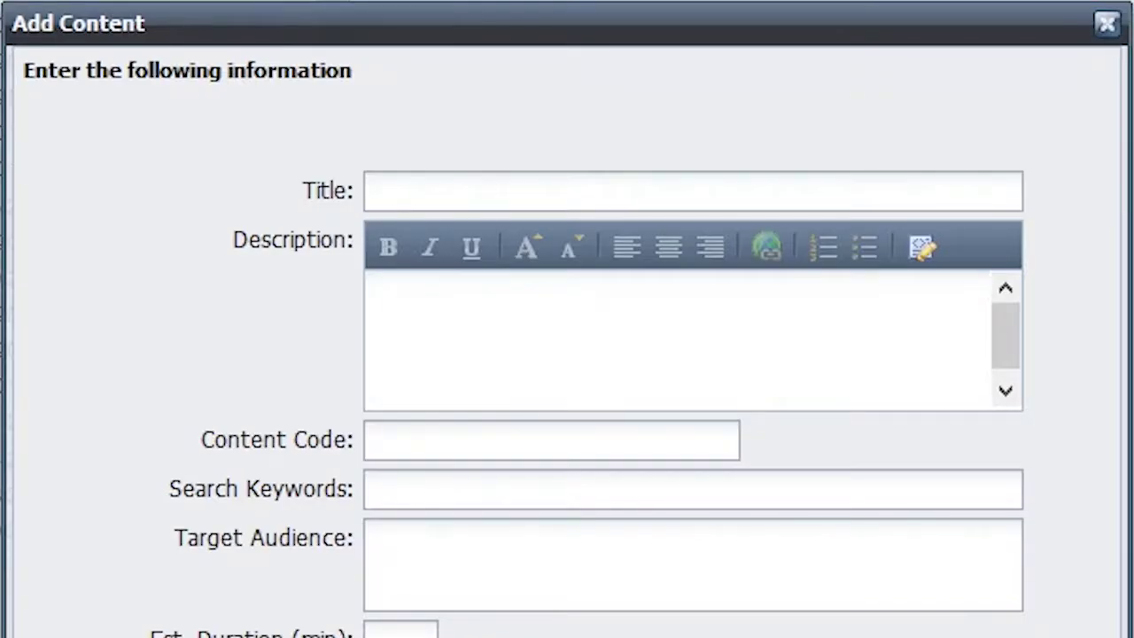
Step: Title the test "My Science Assessment" and describe it as "This is an assessment to test basic science knowledge"
left_click(762, 183)
type("My ")
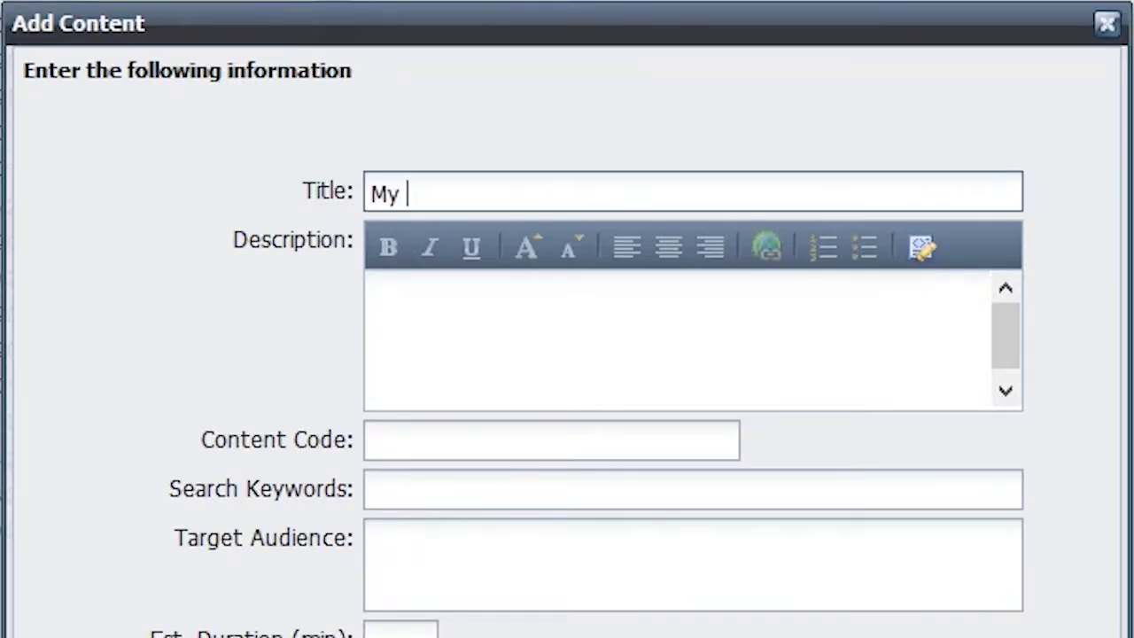
type("Science Assessment")
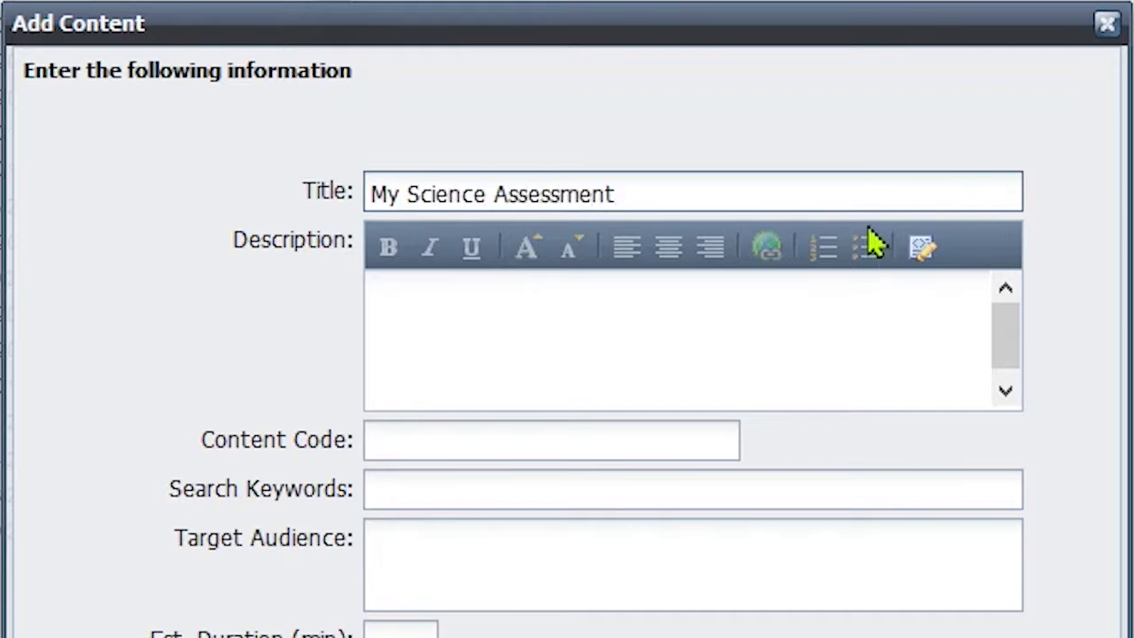
left_click(754, 301)
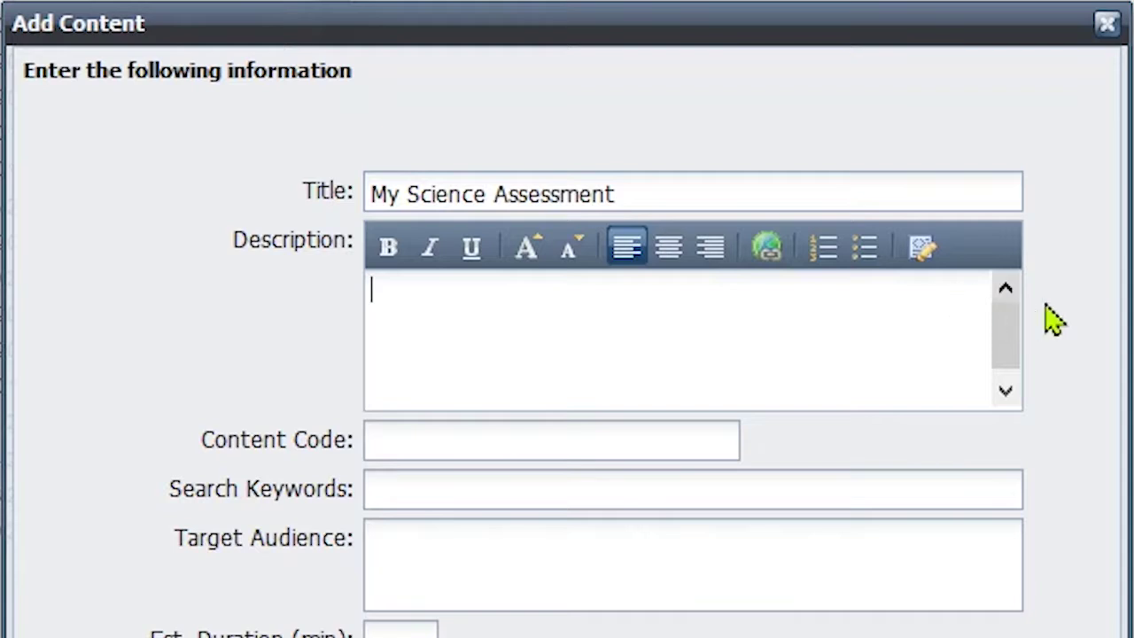
type("This is an as")
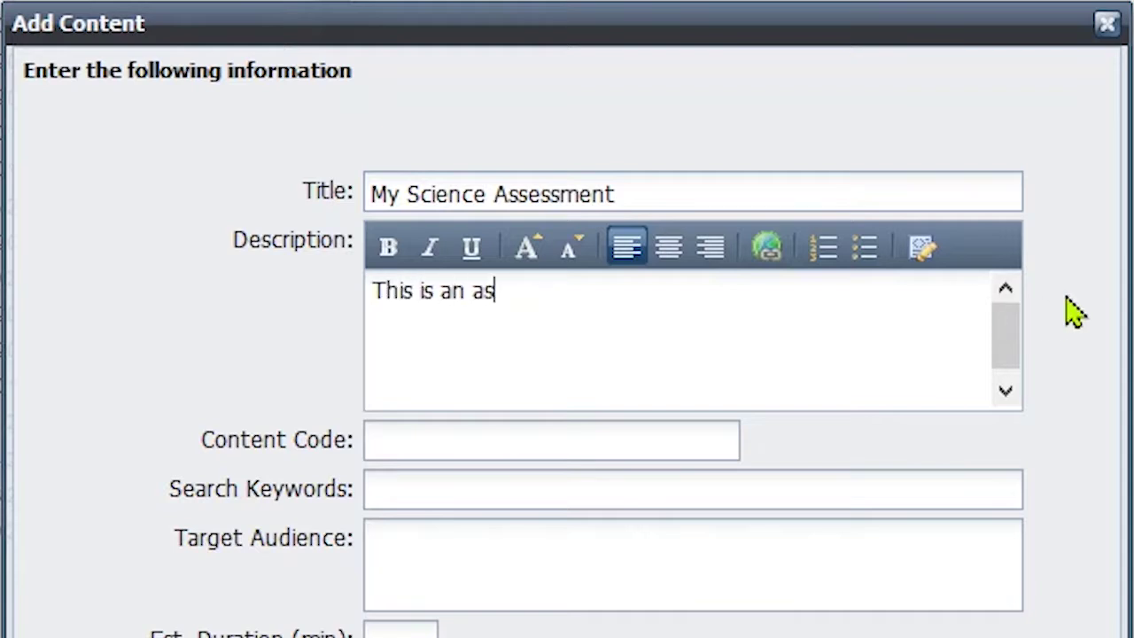
type("sessment to test basic s")
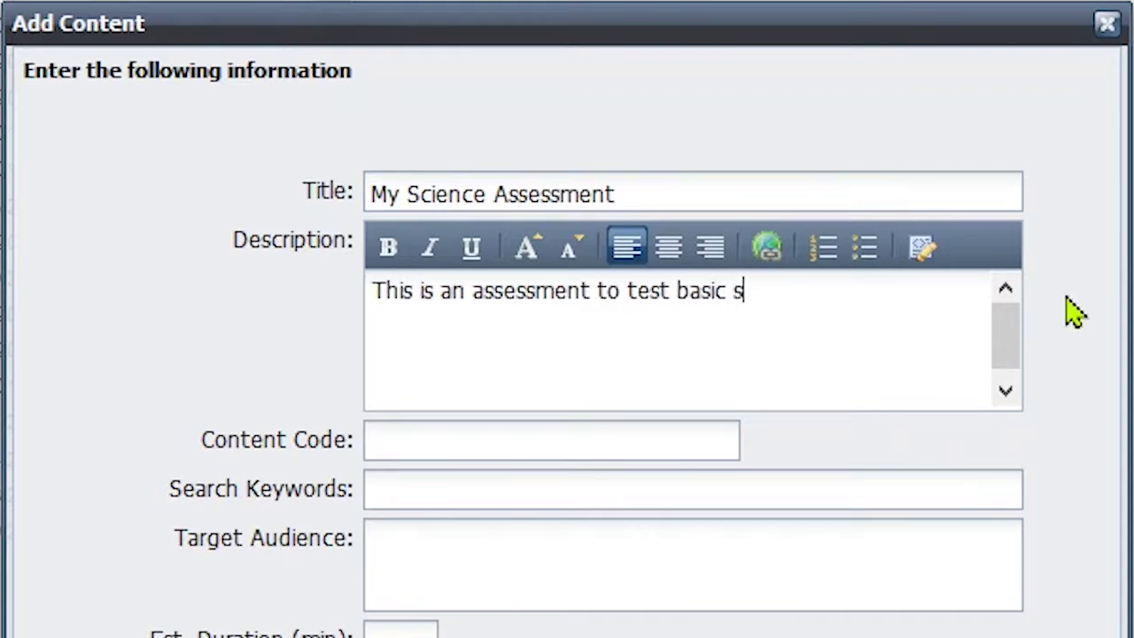
type("cience knowledge")
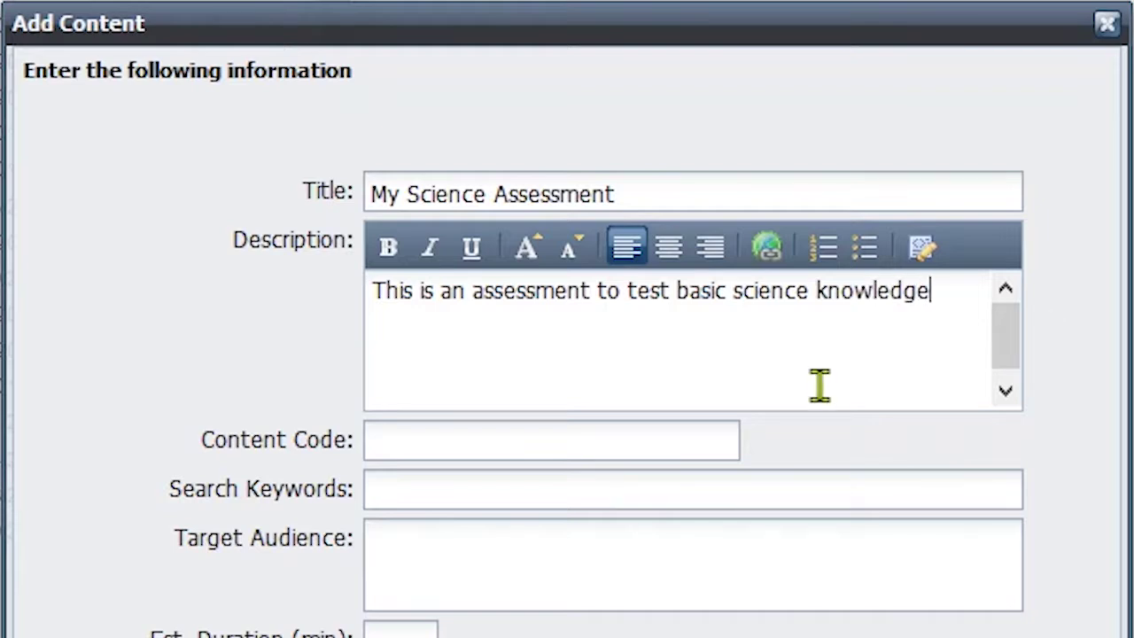
Step: Set the content code to SC200 and proceed to the online testing settings
left_click(711, 439)
type("SC200")
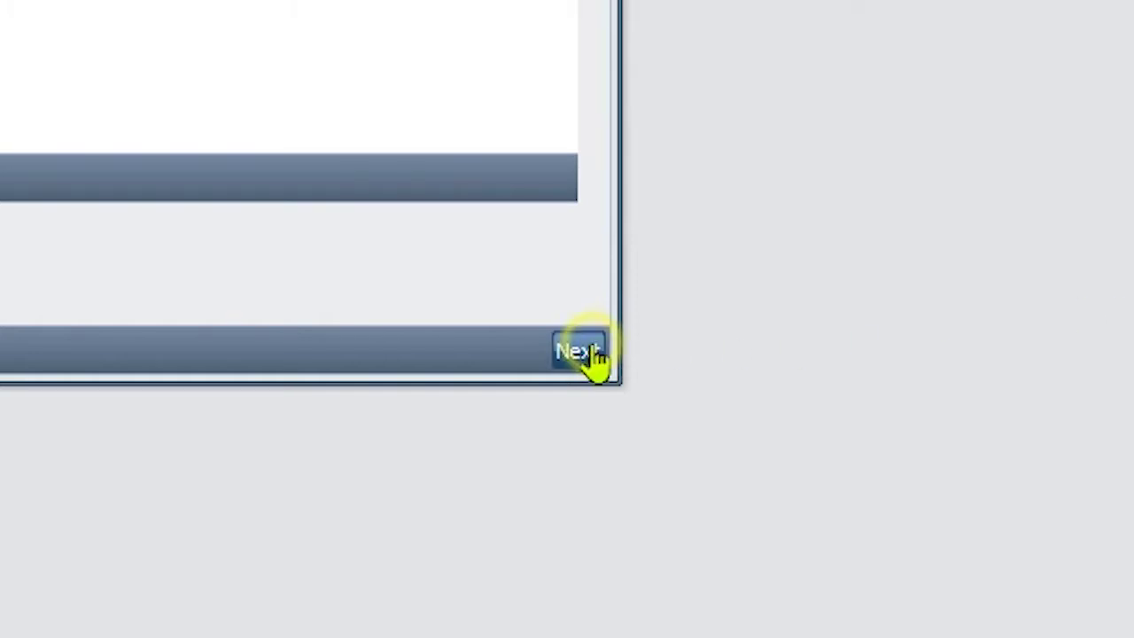
left_click(580, 352)
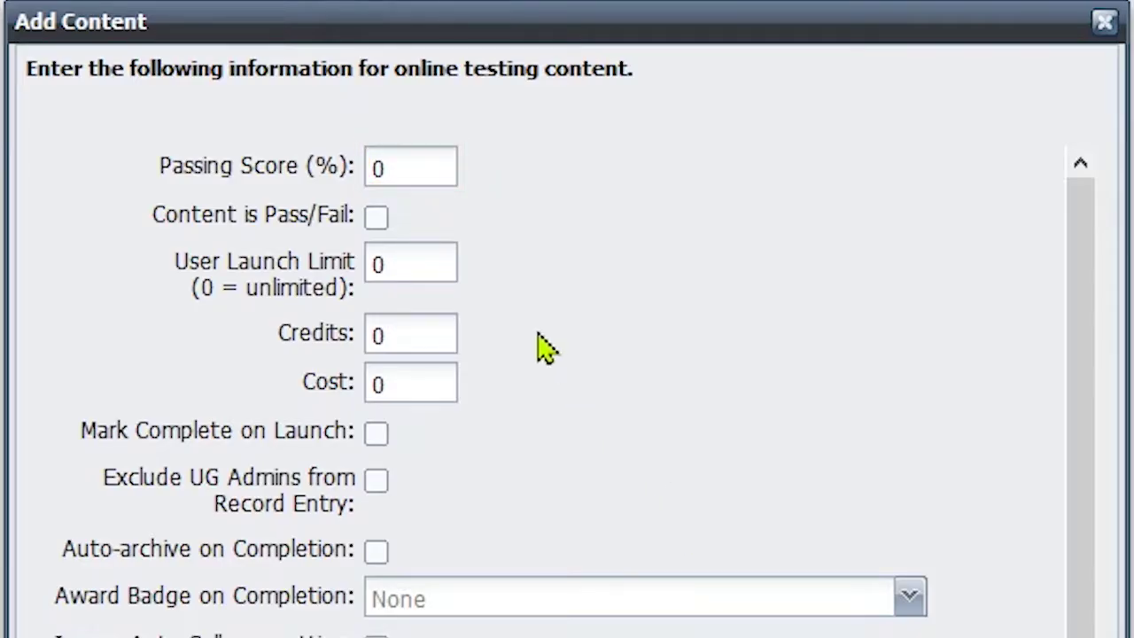
Step: Set the passing score to 75% and proceed to the creation of the test's questions and answers
left_click(413, 167)
key("BackSpace")
type("75")
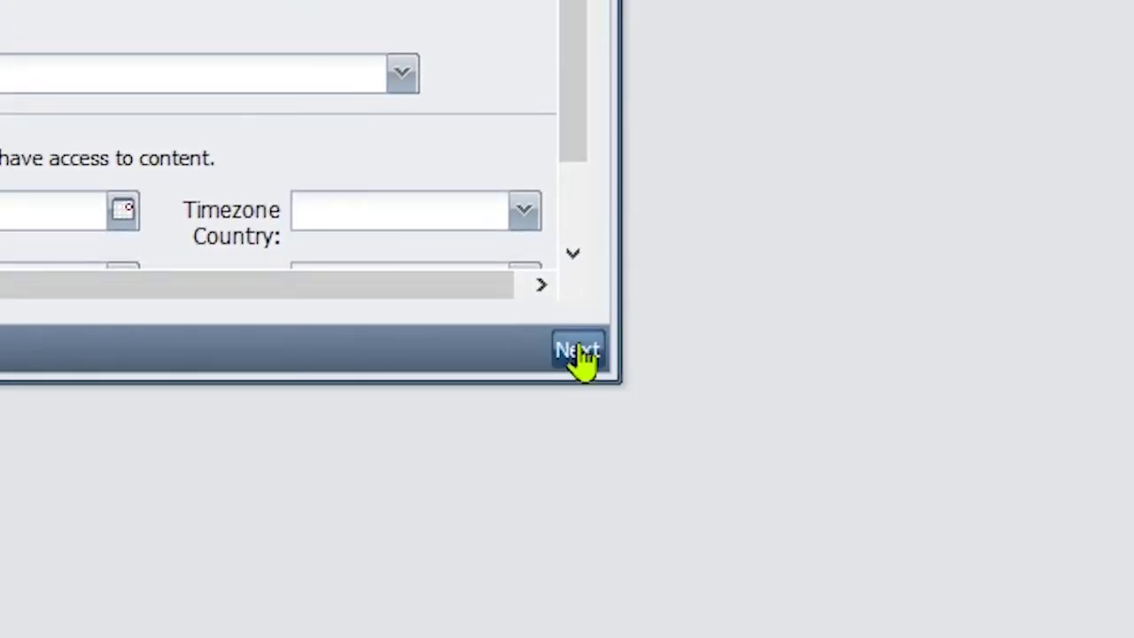
left_click(578, 352)
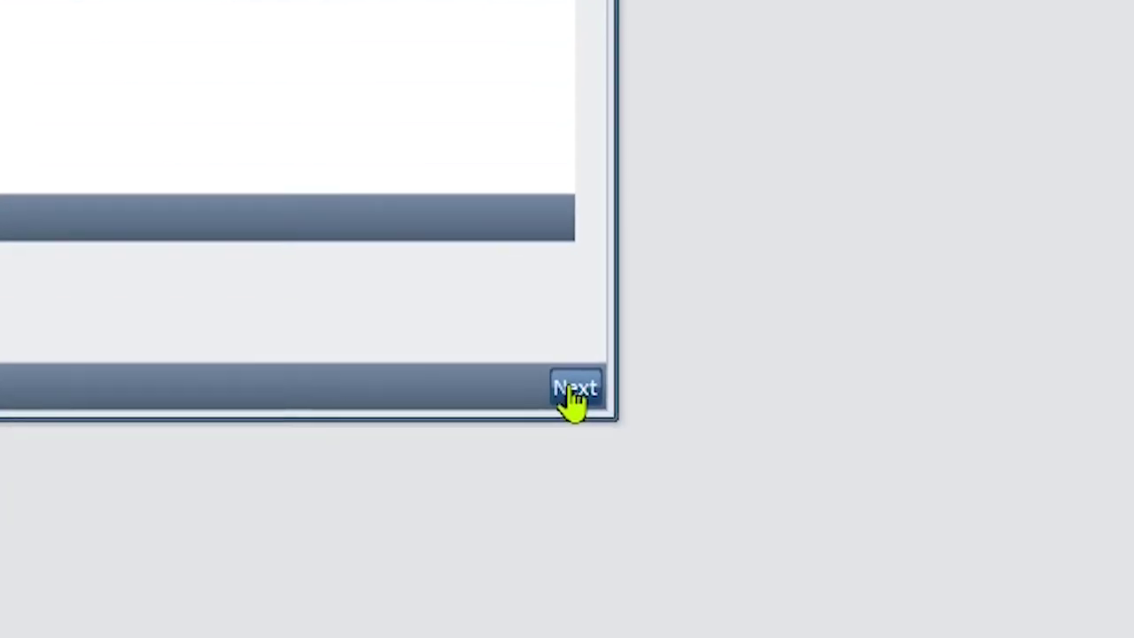
left_click(544, 349)
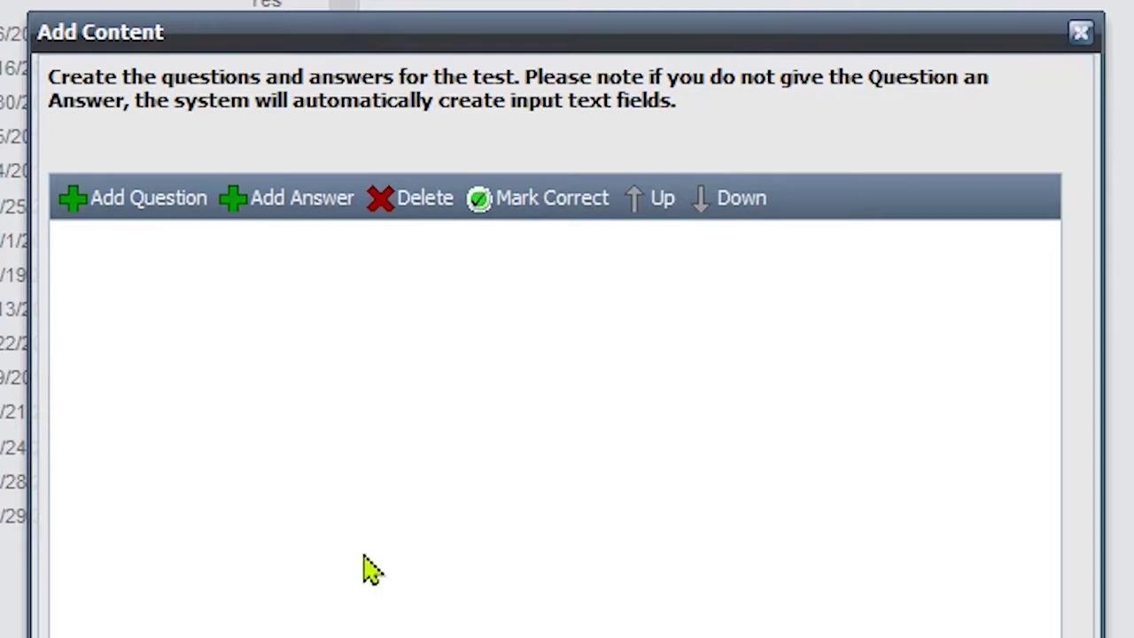
Step: Add the question "What is the symbol for water?" with the type that requires one correct answer (single selection)
left_click(143, 206)
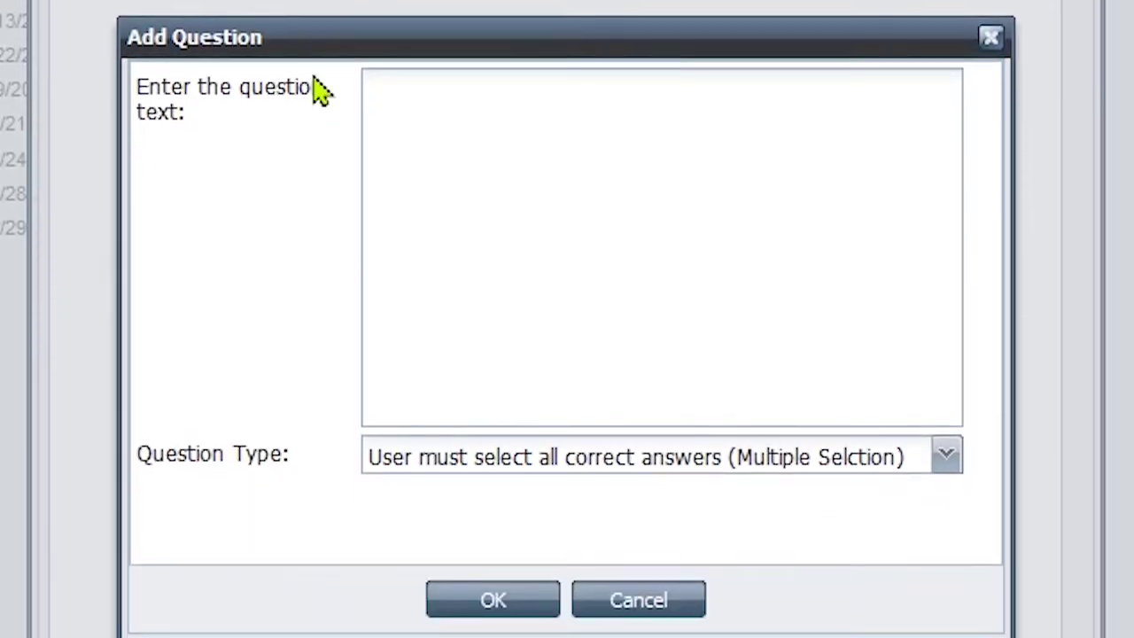
left_click(400, 323)
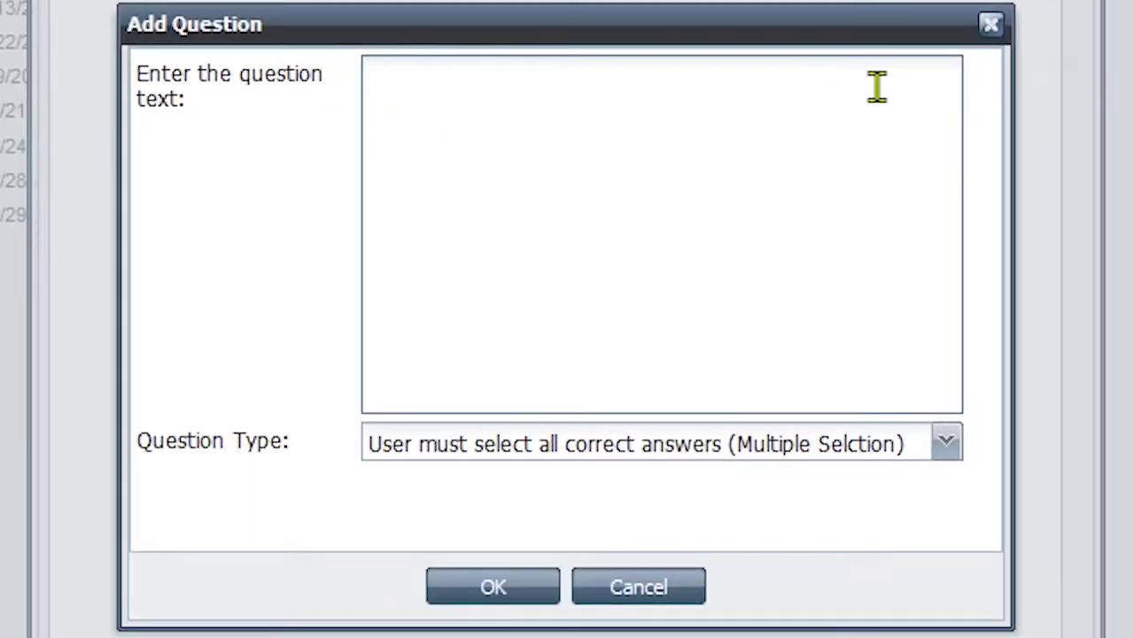
type("What is ")
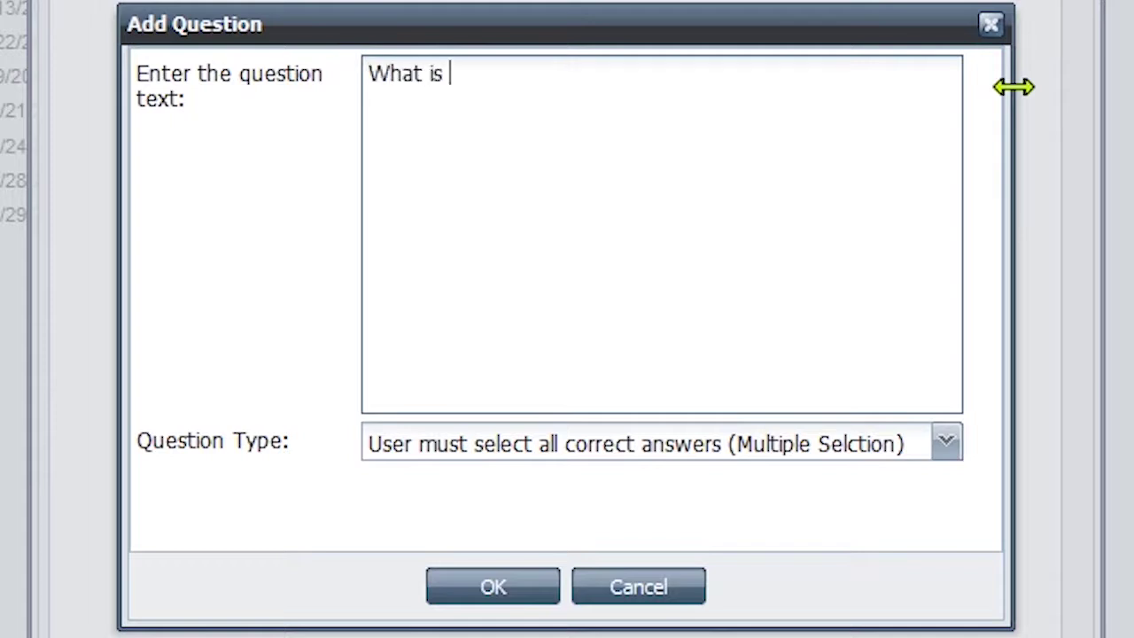
type("the symbol for water?")
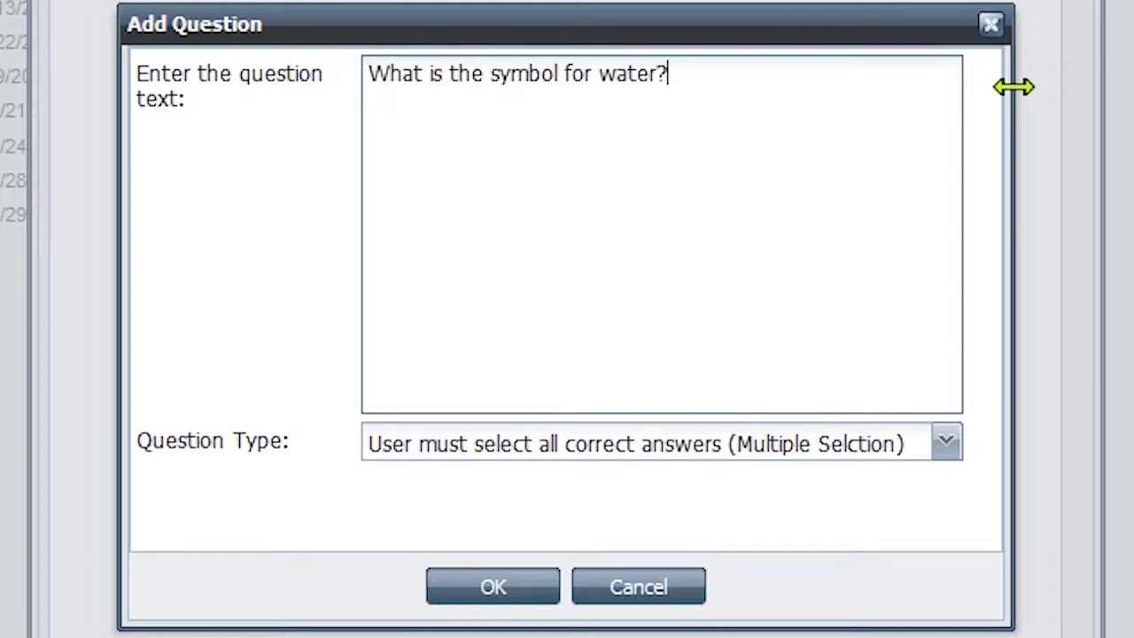
left_click(948, 444)
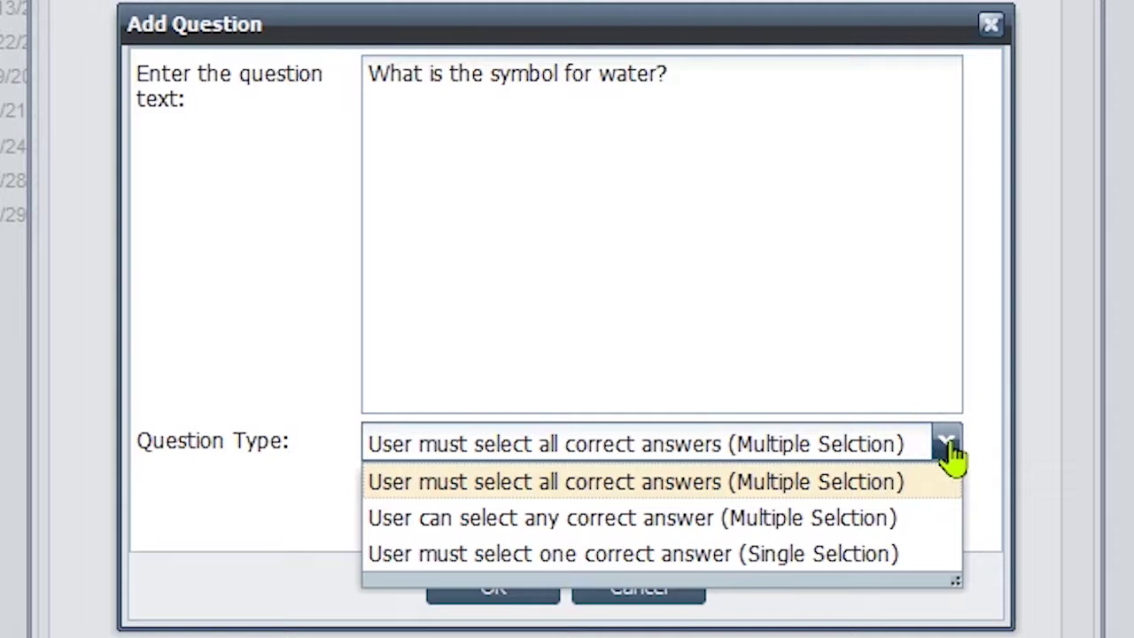
left_click(886, 556)
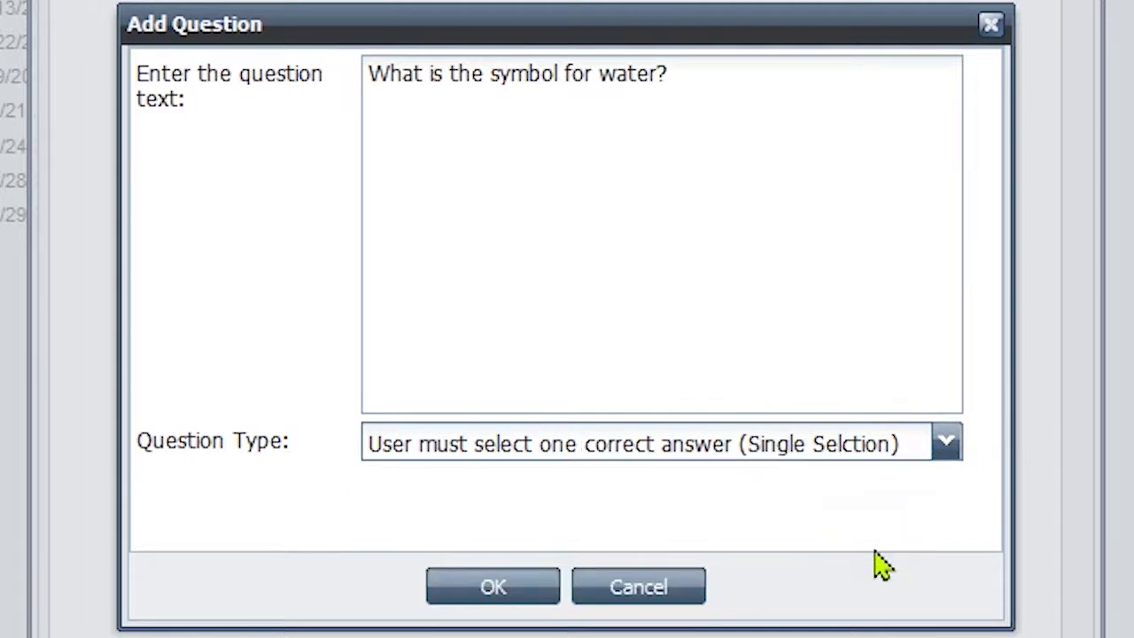
left_click(519, 597)
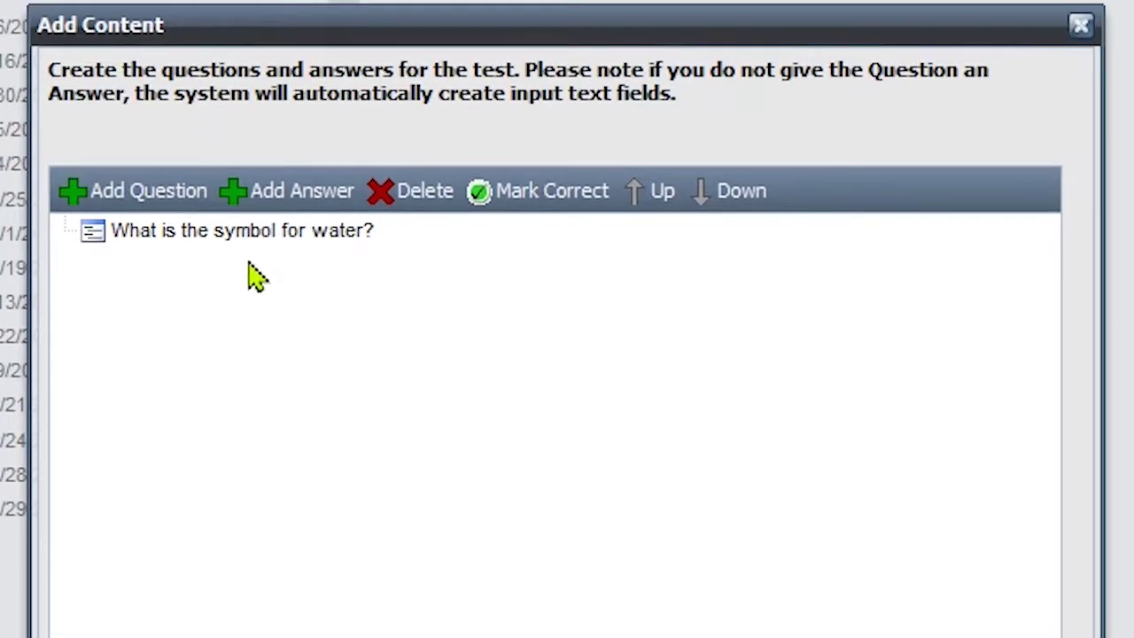
Step: Add the answer choice "1.H20" to the water symbol question
left_click(248, 250)
left_click(286, 201)
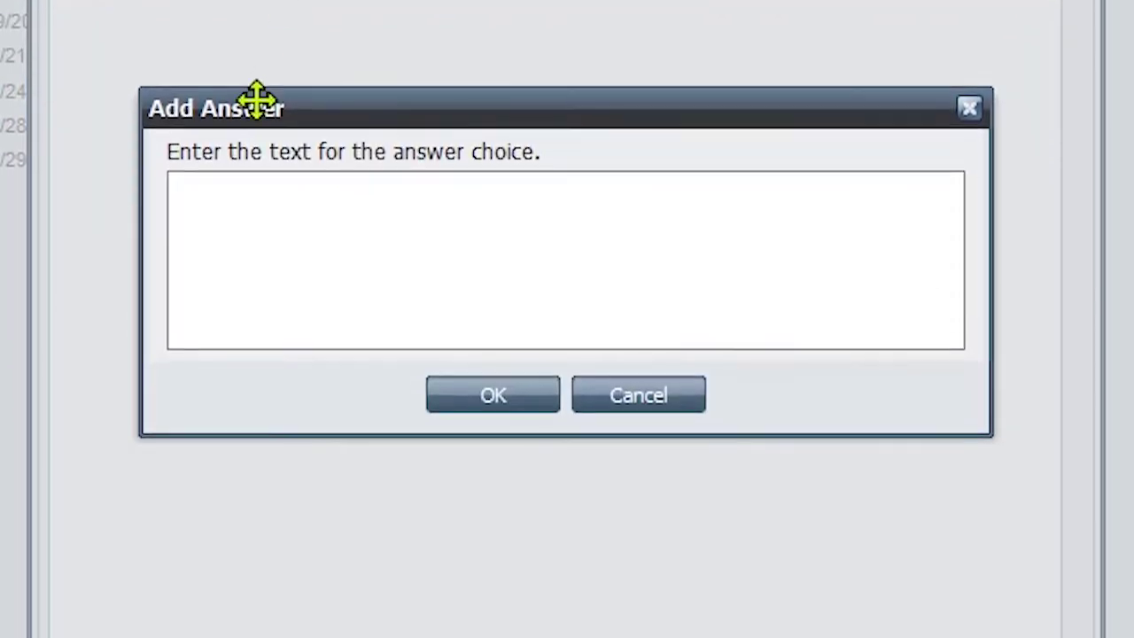
left_click(253, 400)
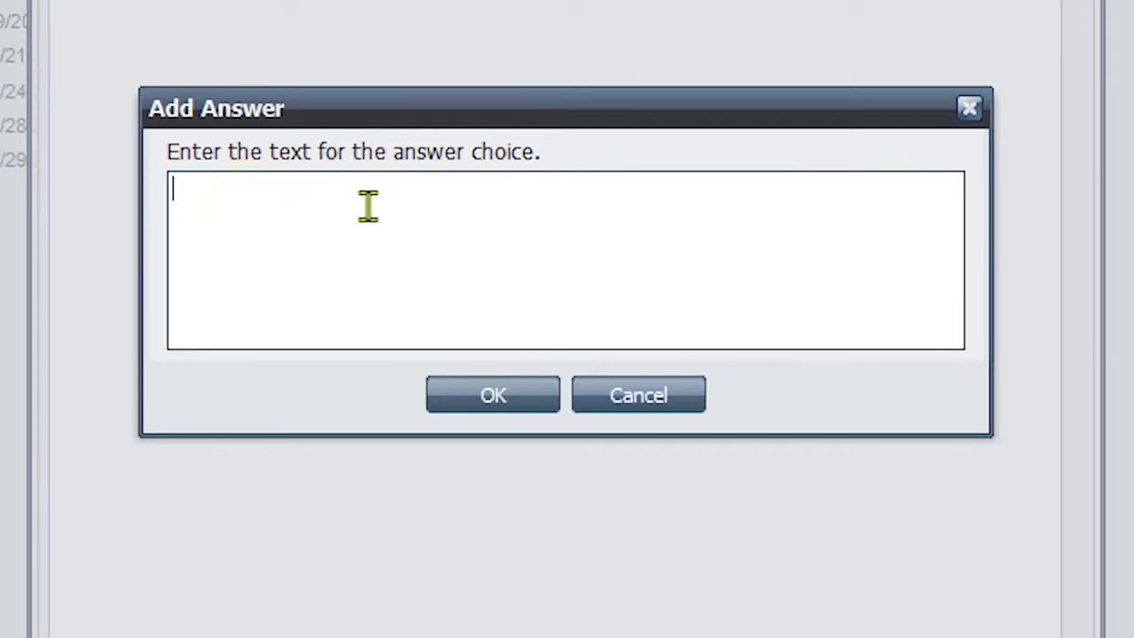
type("1.H20")
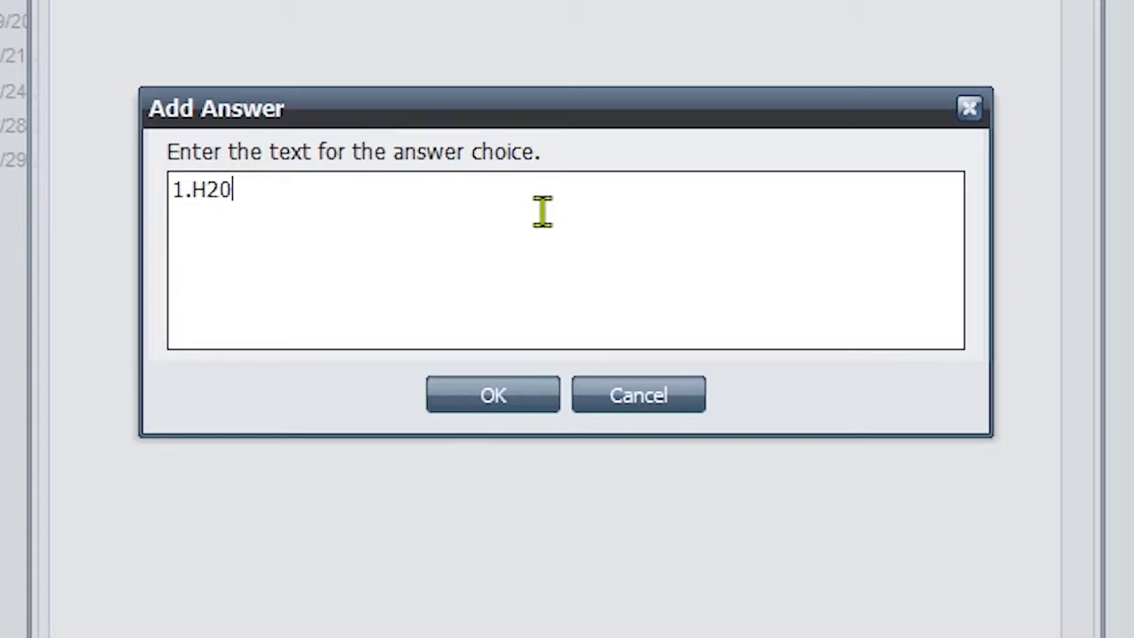
left_click(526, 396)
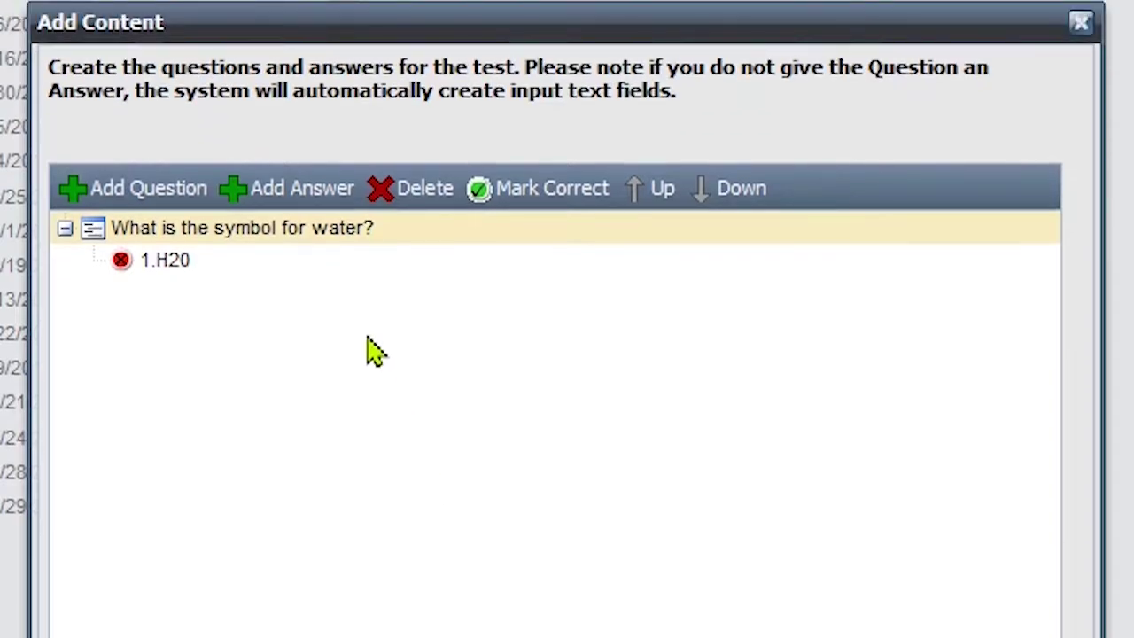
Step: Add the answer choices "2.C20" and "3.HO" to the water symbol question
left_click(319, 201)
type("2.C20")
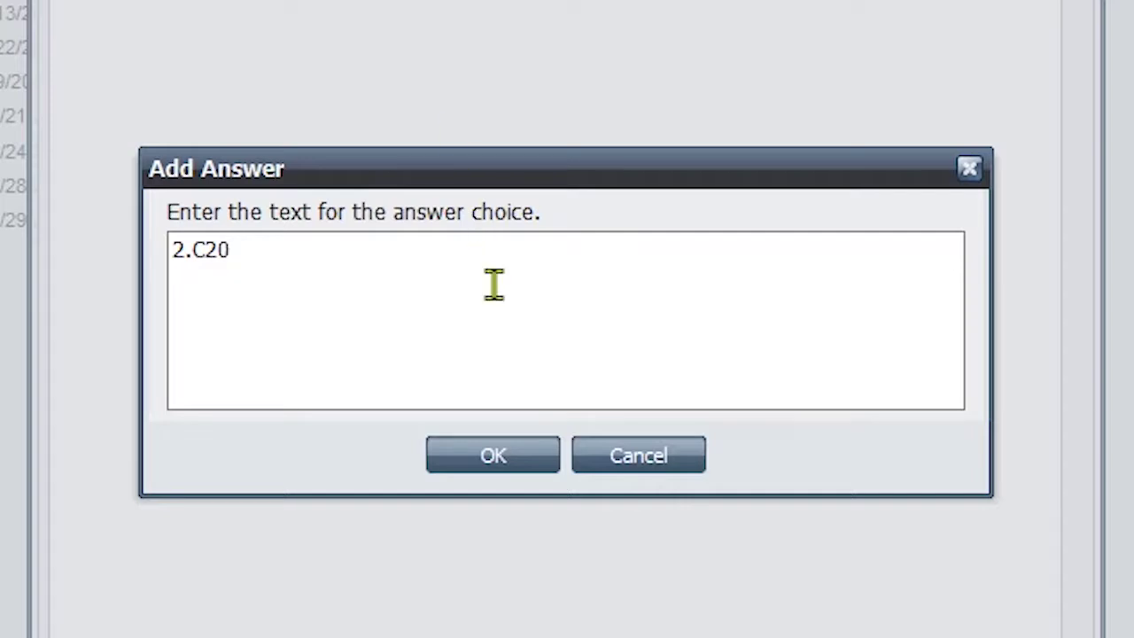
left_click(531, 451)
left_click(289, 202)
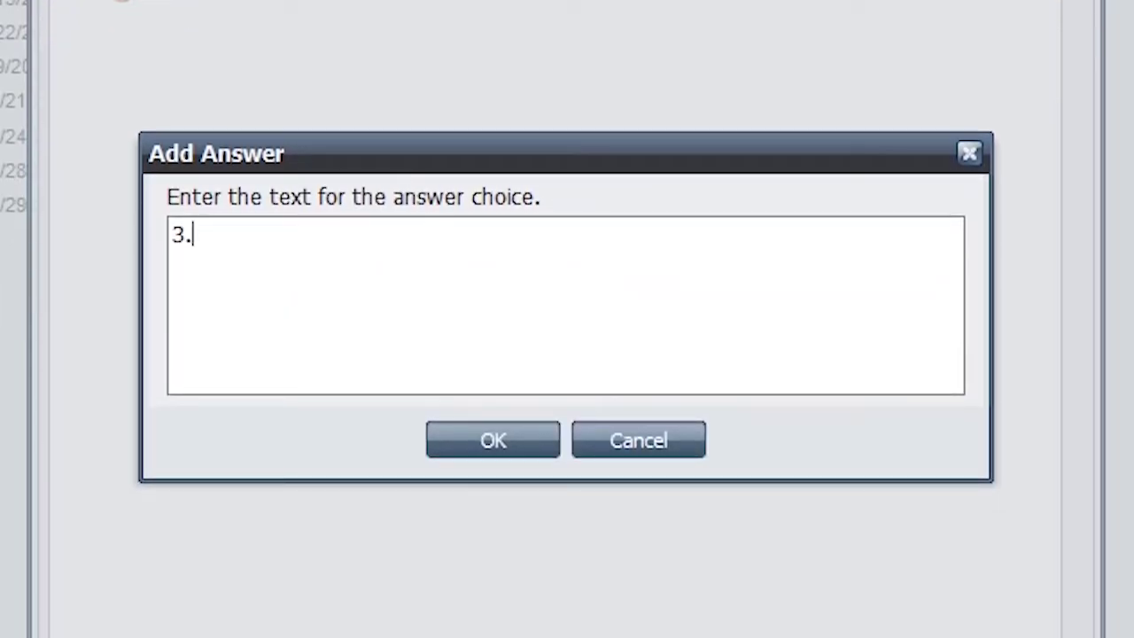
type("3.HO")
left_click(493, 443)
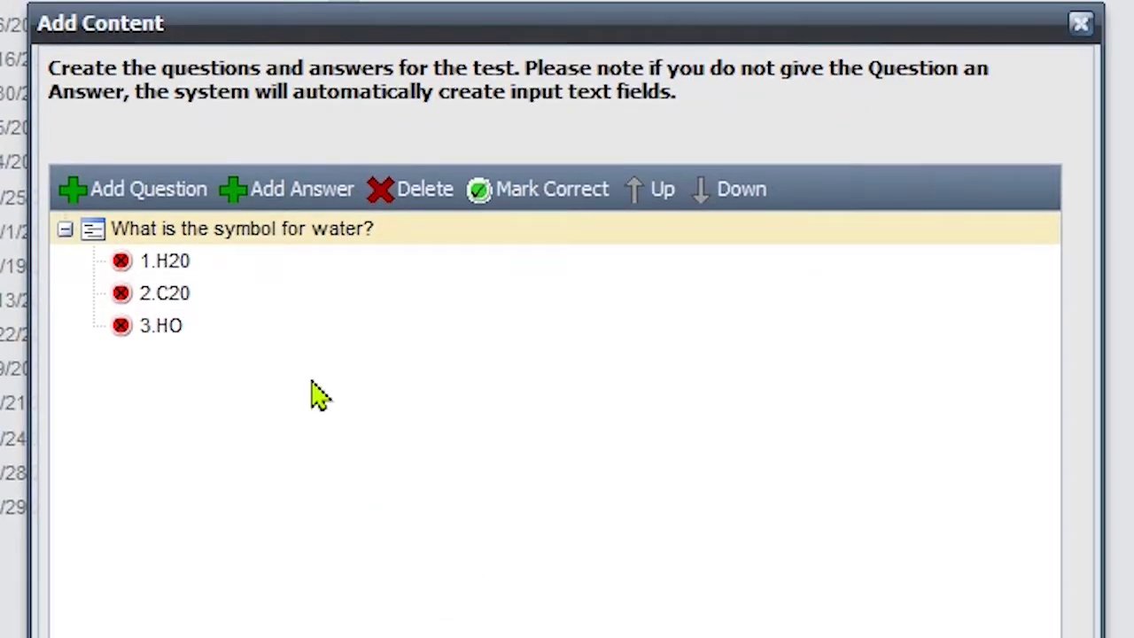
Step: Add the answer choice "None of the Above" and mark "1.H20" as the correct answer
left_click(231, 123)
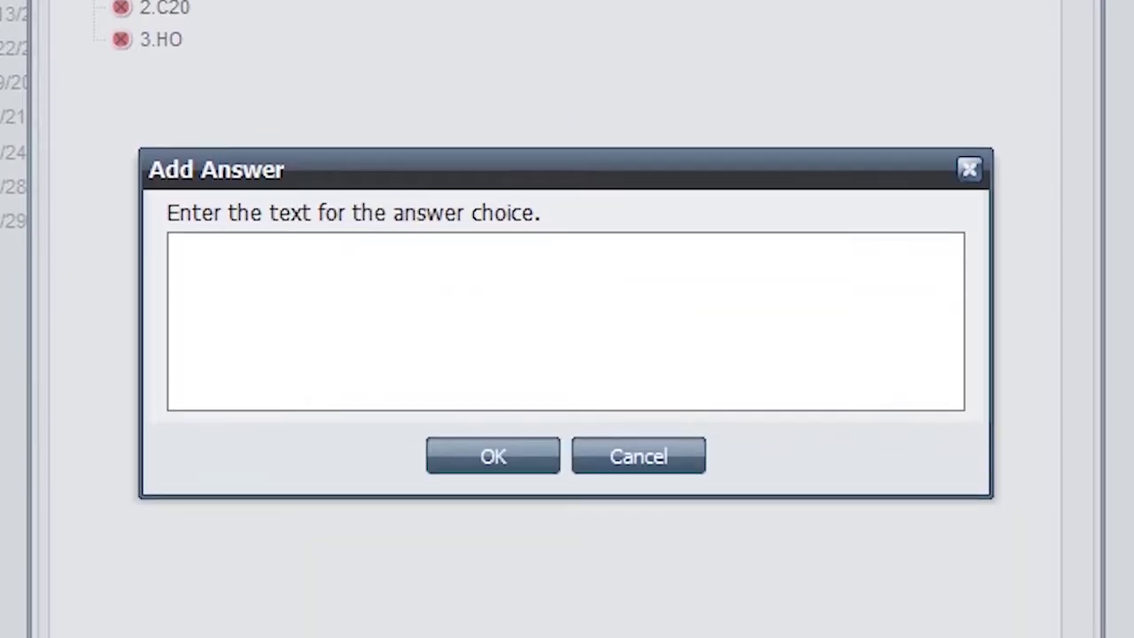
type("None of the Above")
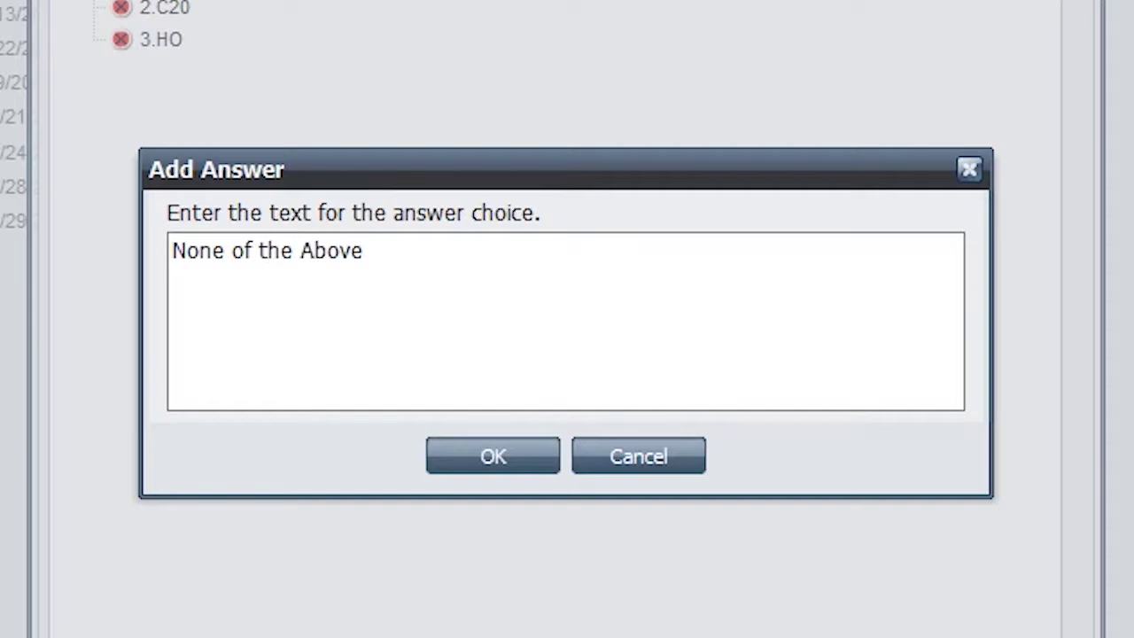
left_click(499, 454)
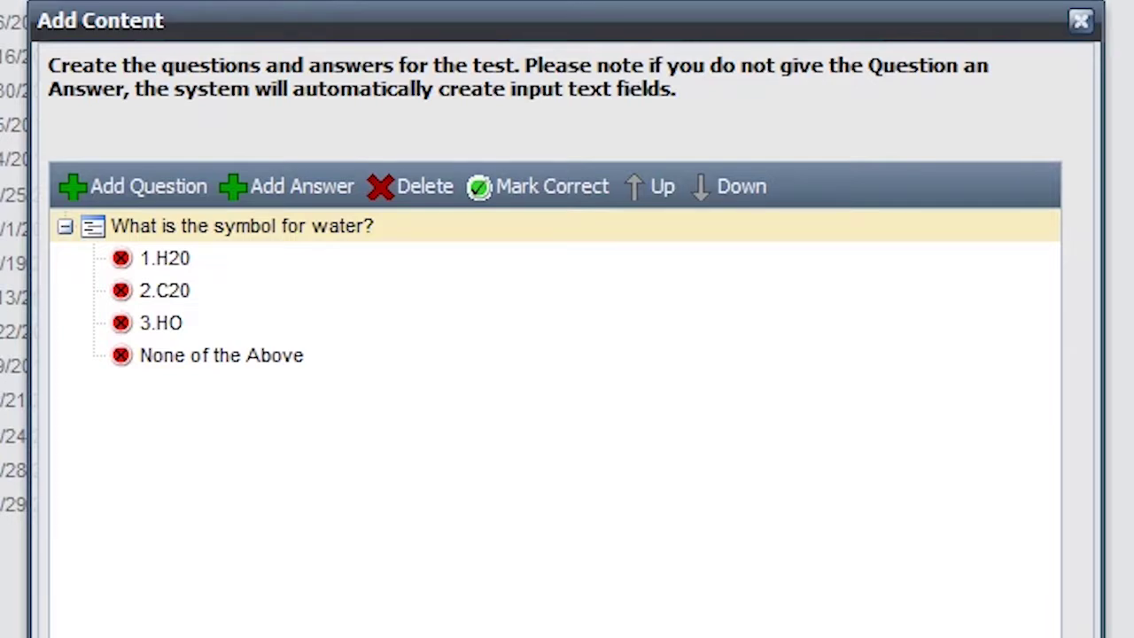
left_click(189, 262)
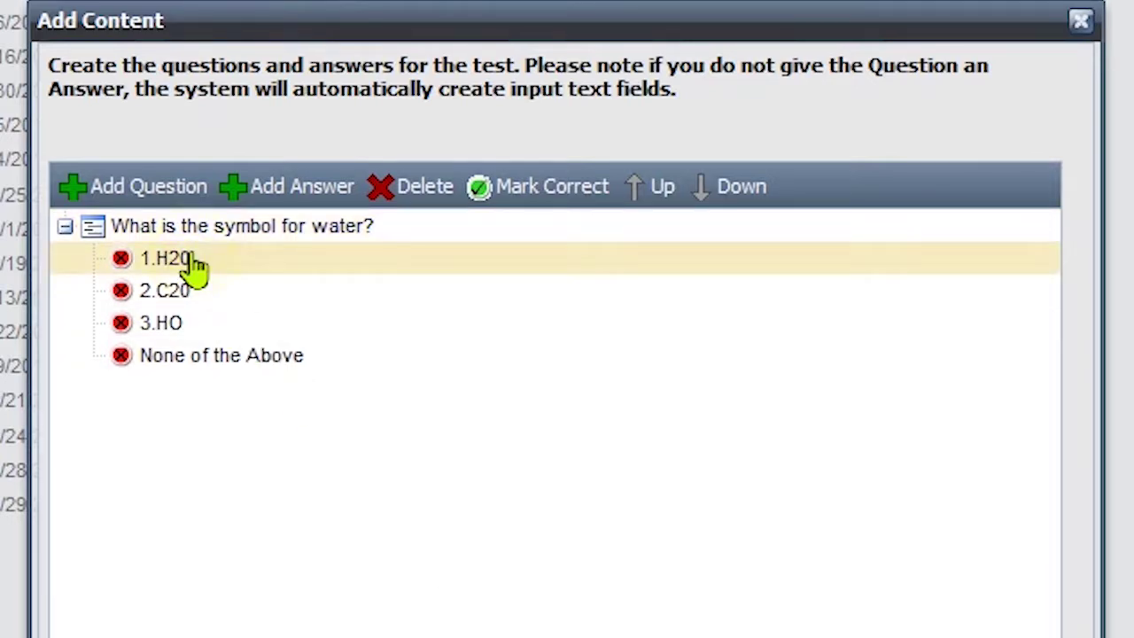
left_click(502, 195)
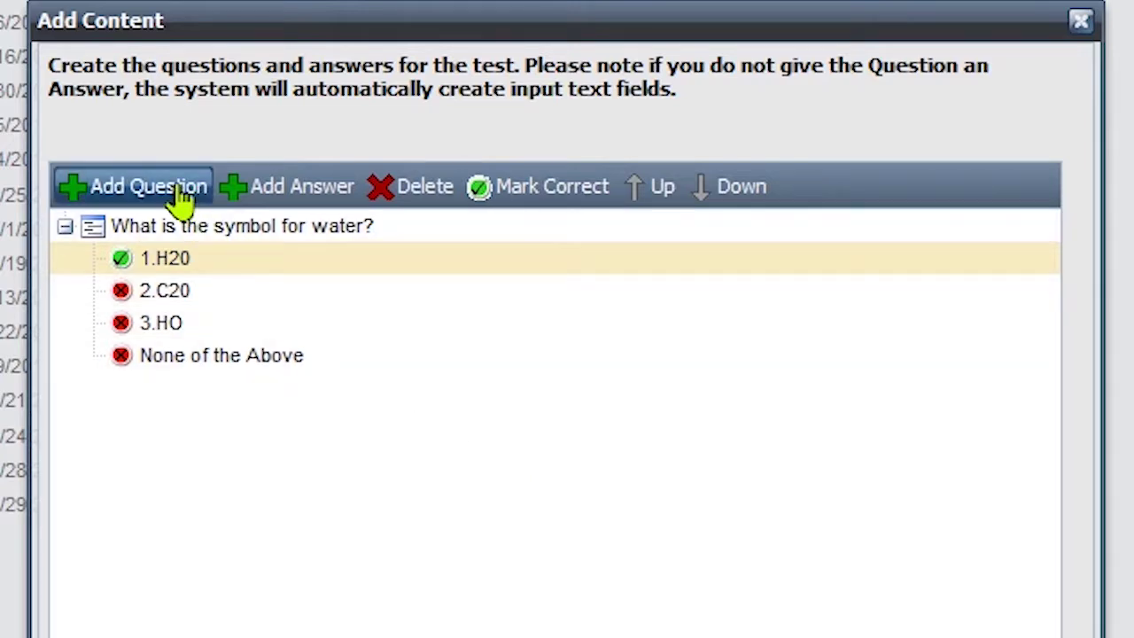
Step: Add the question "How far is the Moon from Earth?" with the type that requires one correct answer (single selection)
left_click(177, 188)
left_click(409, 99)
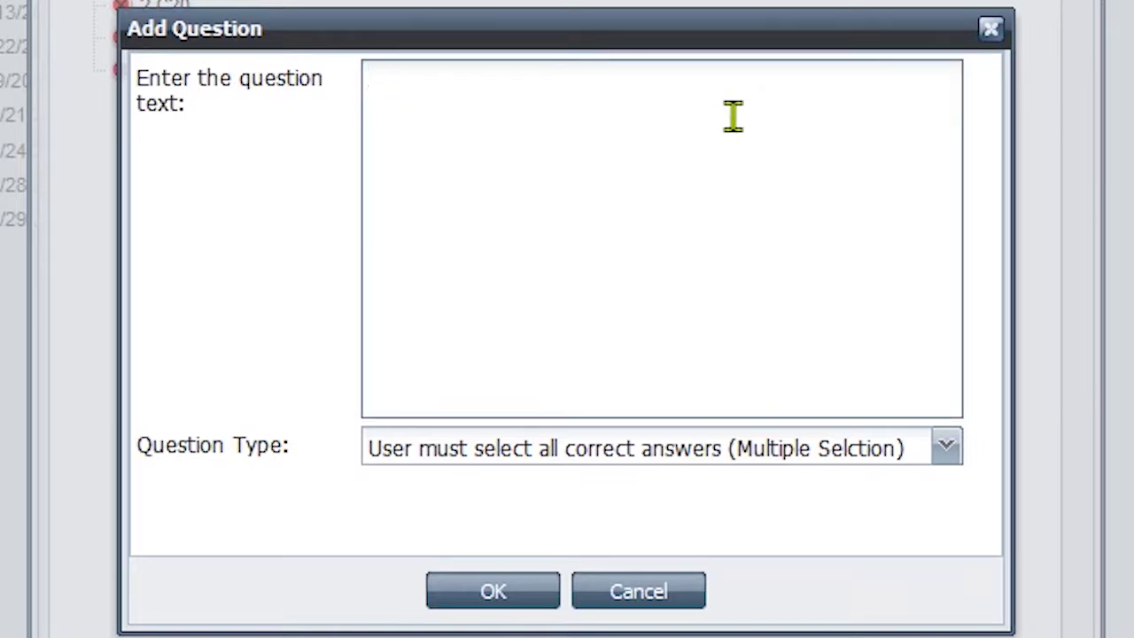
type("How far is the Moon from Earth?")
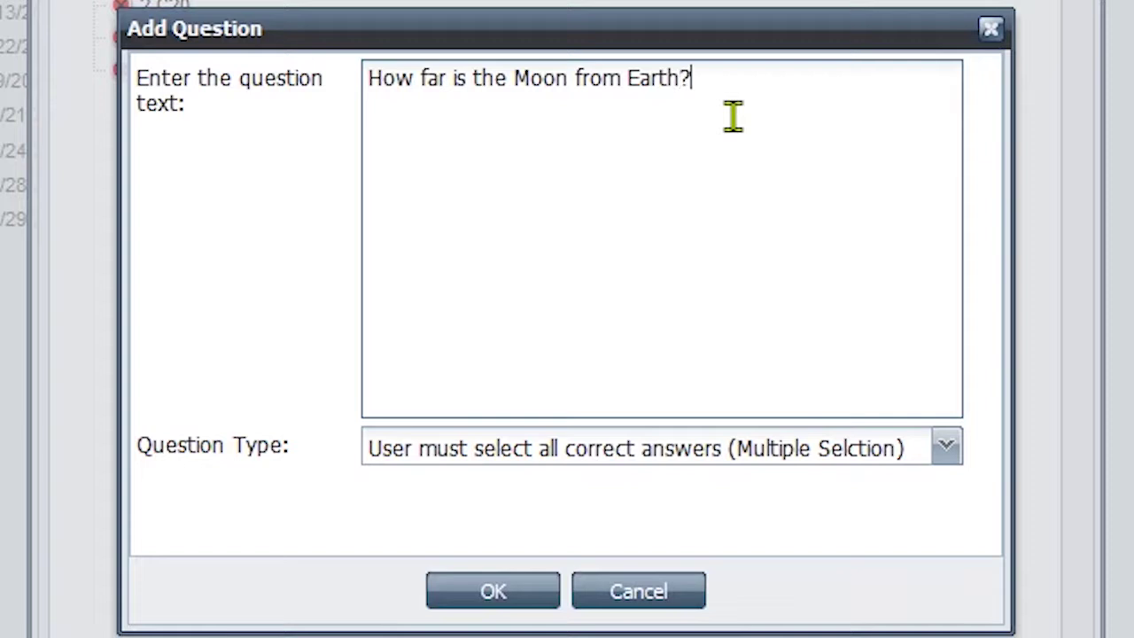
left_click(945, 454)
left_click(823, 559)
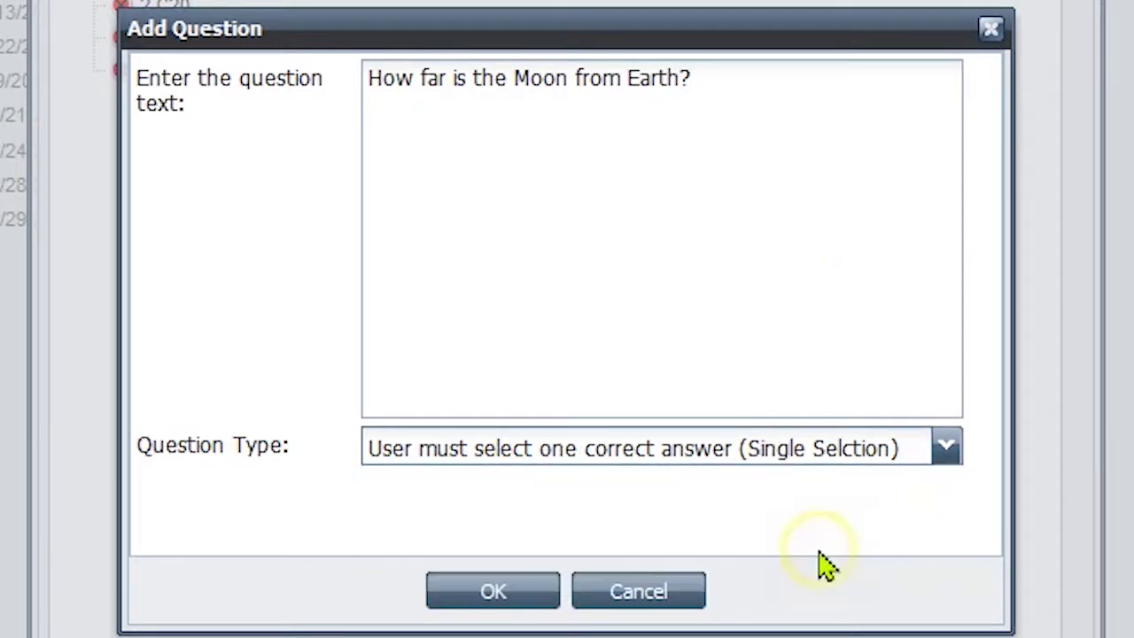
left_click(481, 596)
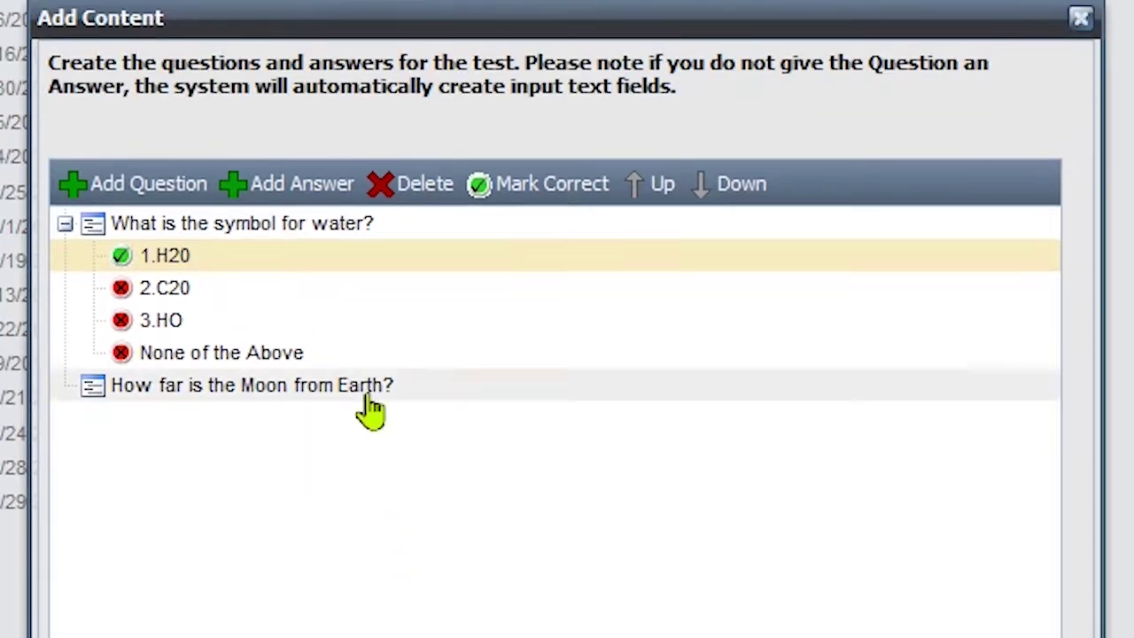
Step: Add the answer choice "1.238,900" to the Moon distance question
left_click(367, 396)
left_click(311, 186)
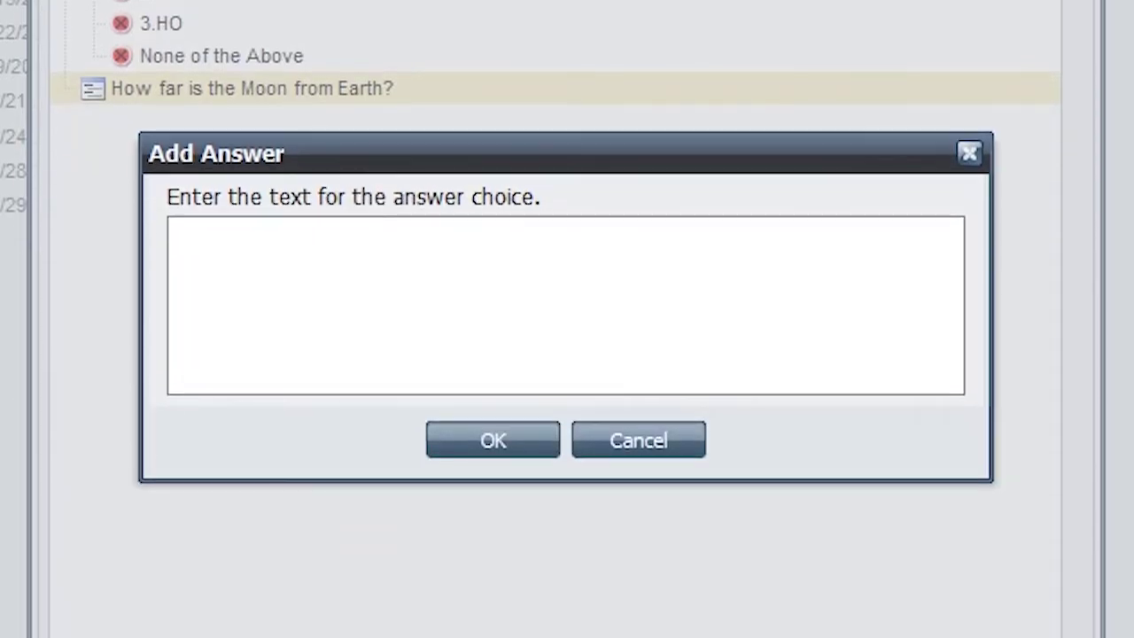
type("1.238,900")
left_click(494, 441)
Step: Add the answer choices "2. Five light years" and "3.Walking distance" to the Moon distance question
left_click(297, 186)
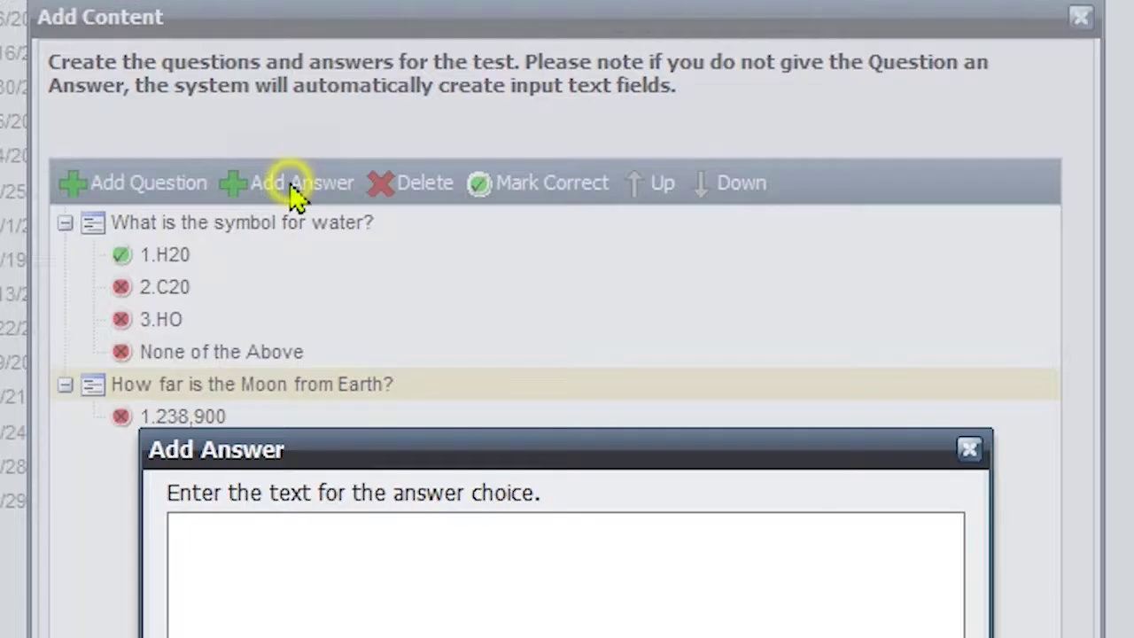
type("2. Five light years")
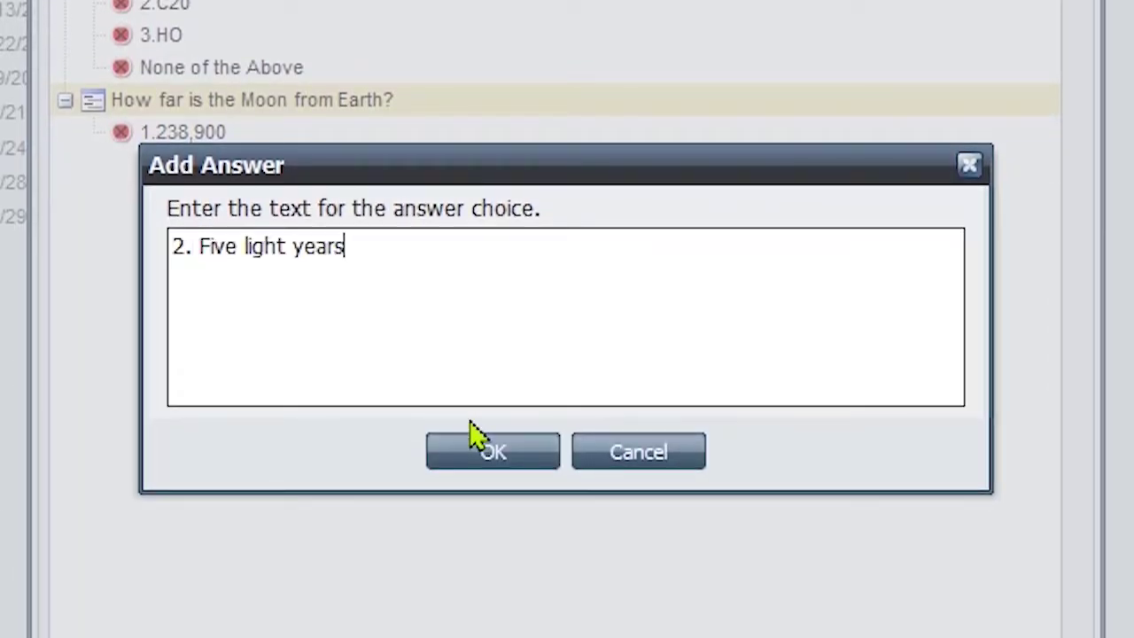
left_click(476, 447)
left_click(280, 194)
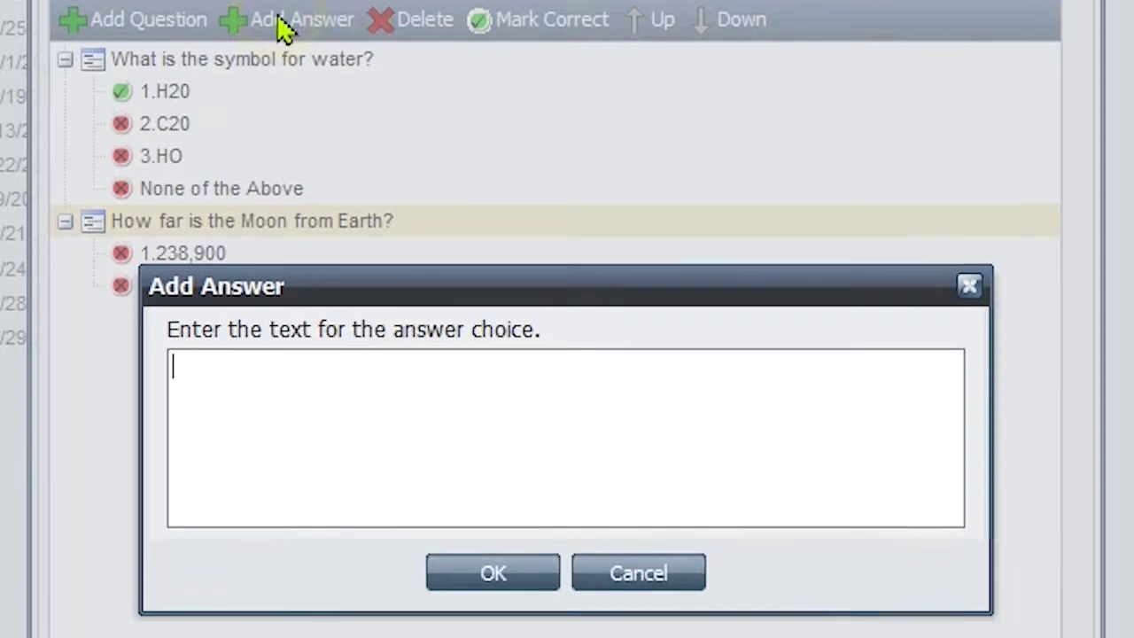
type("3.Walking distance")
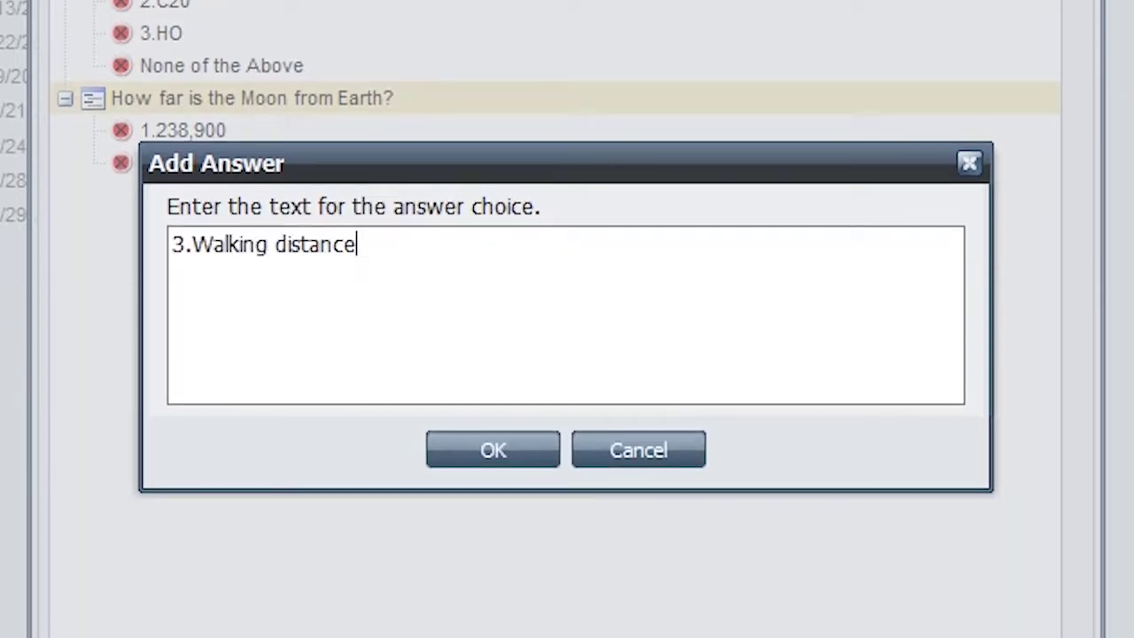
left_click(476, 452)
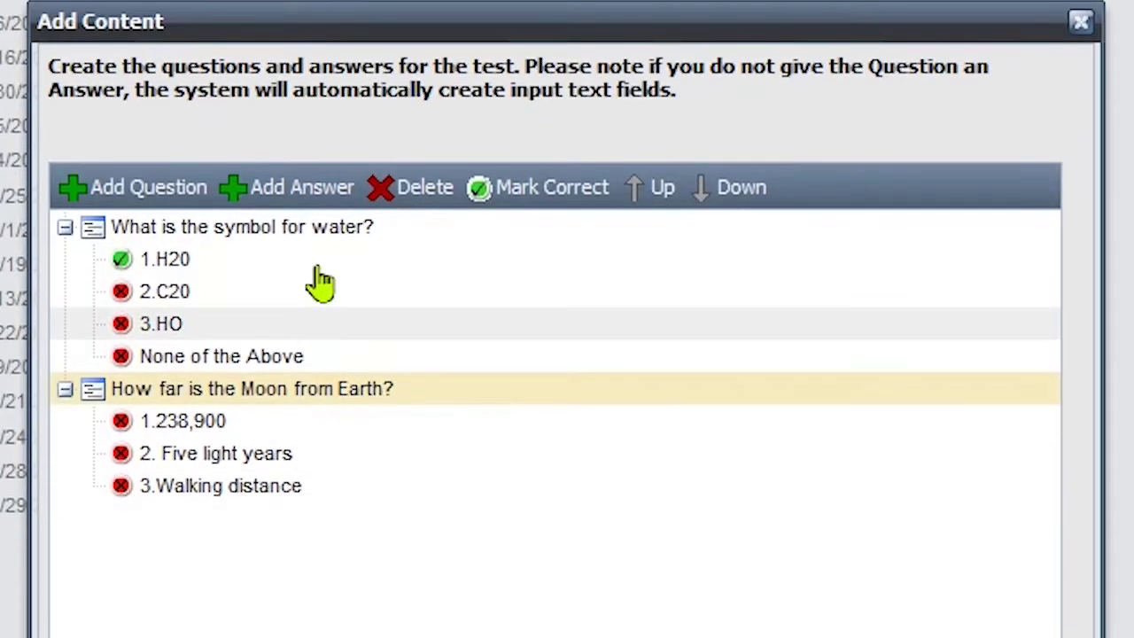
Step: Add the answer choice "4.None of the Above" to the Moon question and mark "1.238,900" as the correct answer
left_click(292, 190)
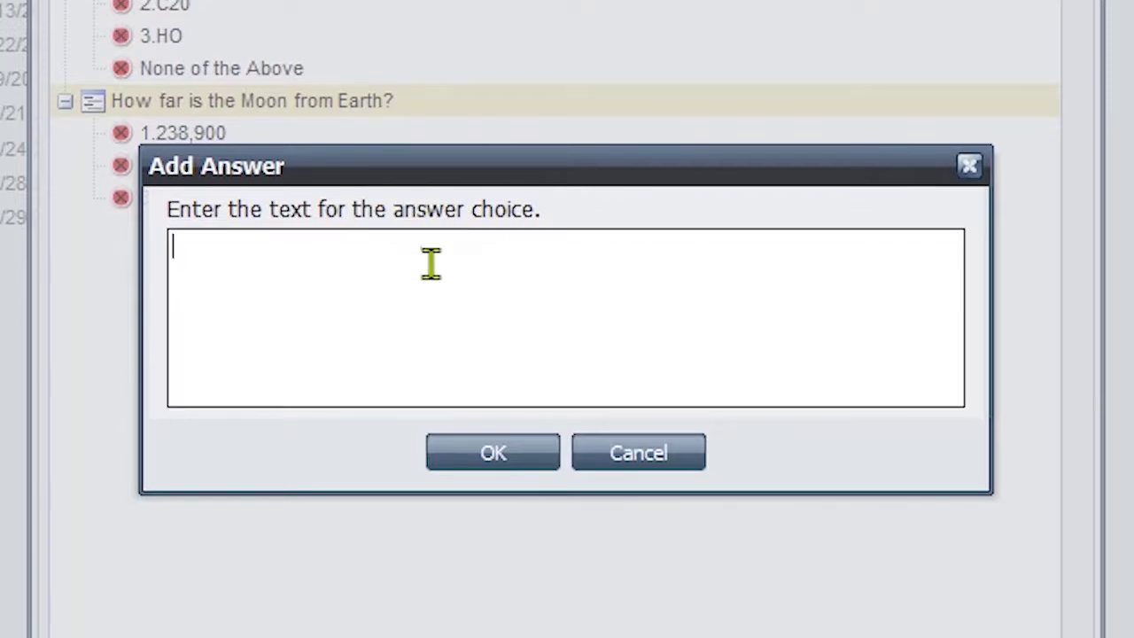
type("4.None of the Above")
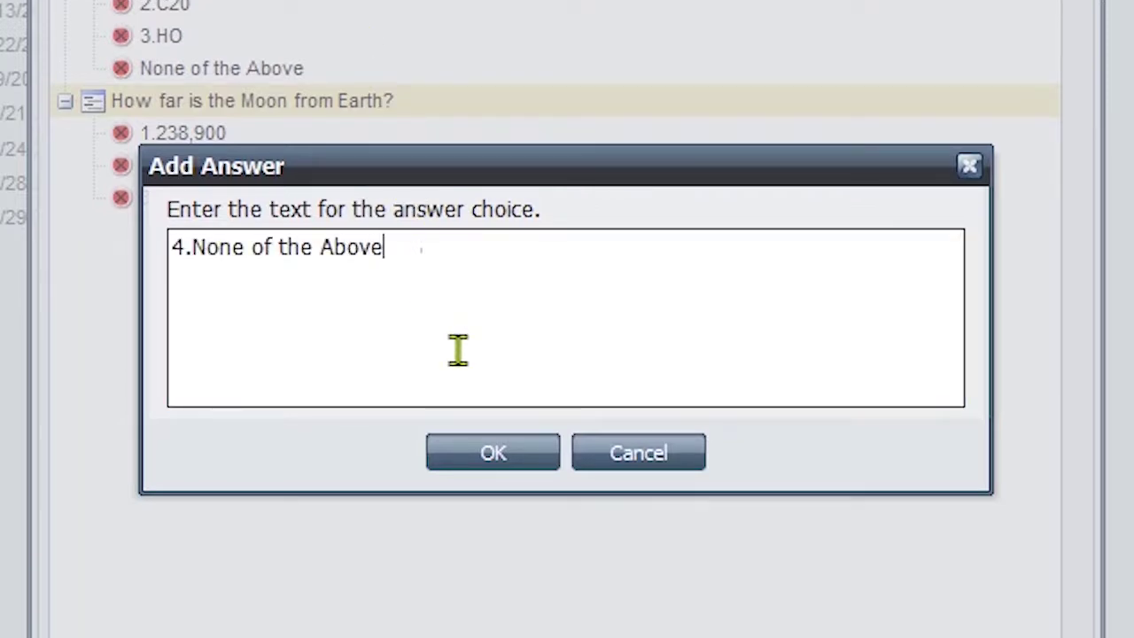
left_click(490, 454)
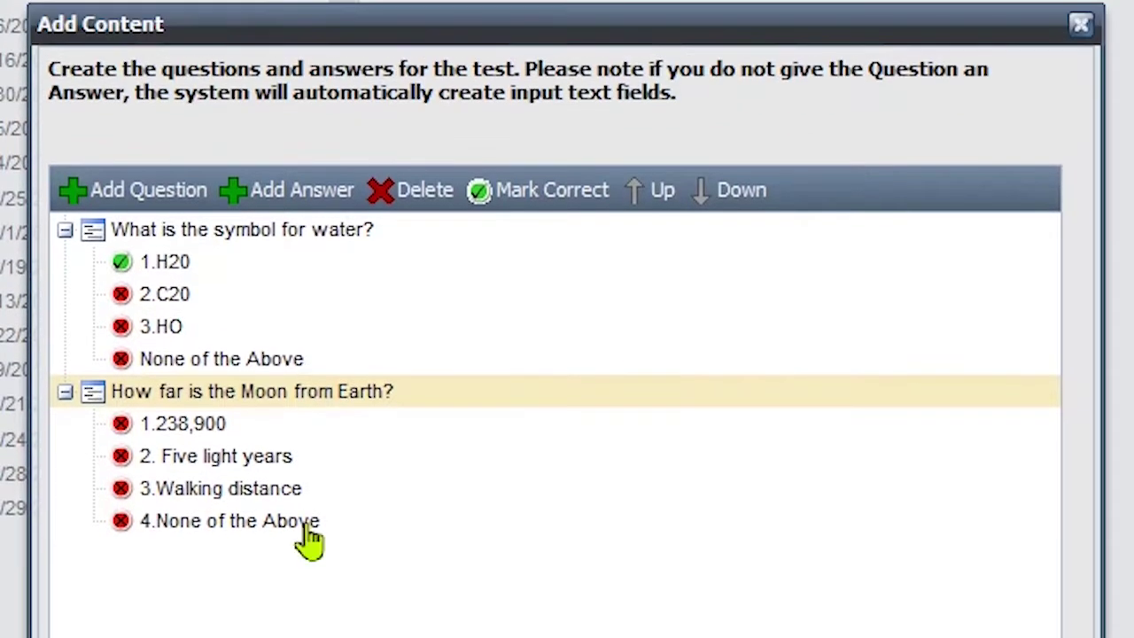
left_click(226, 417)
left_click(492, 193)
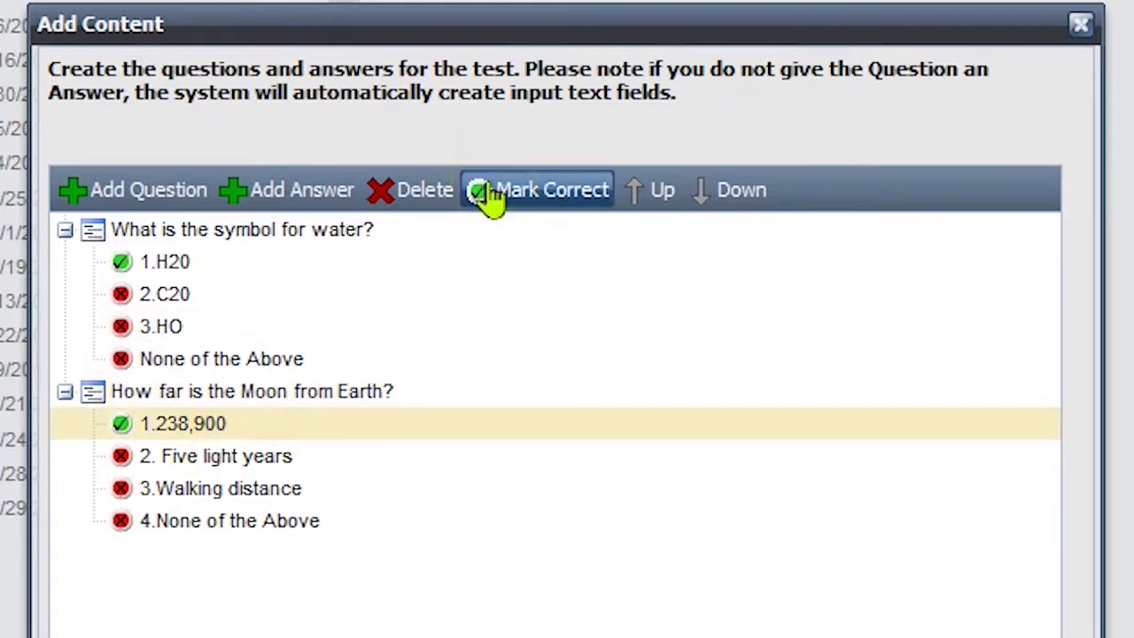
Step: Add the question "What is the circumference of the Earth?" with the type that requires one correct answer (single selection)
left_click(173, 193)
left_click(407, 97)
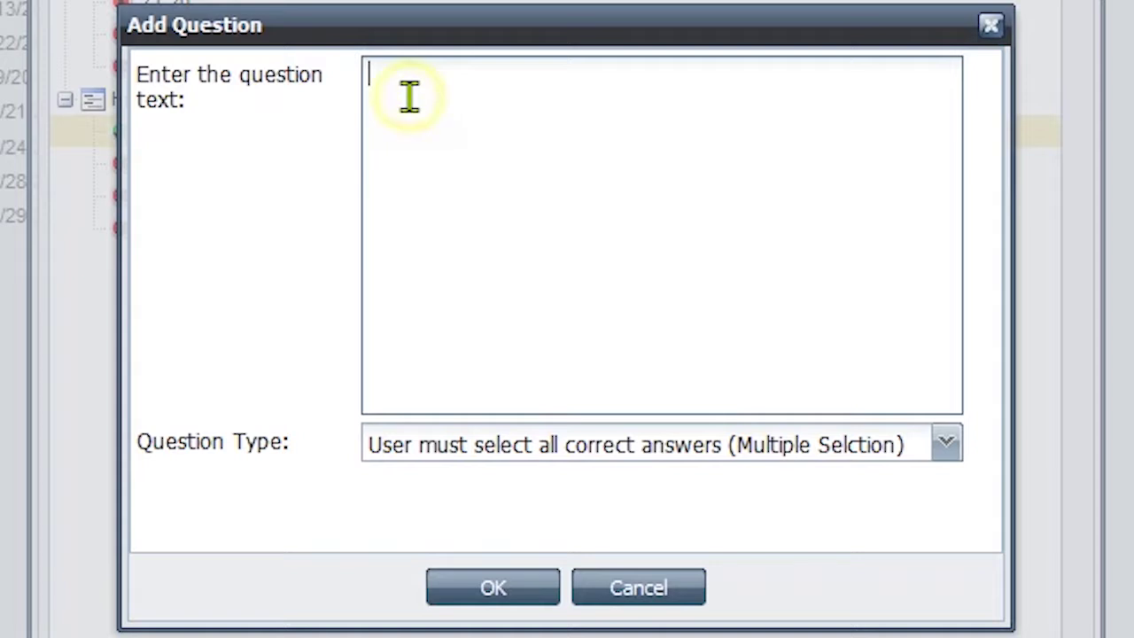
type("What is the cir")
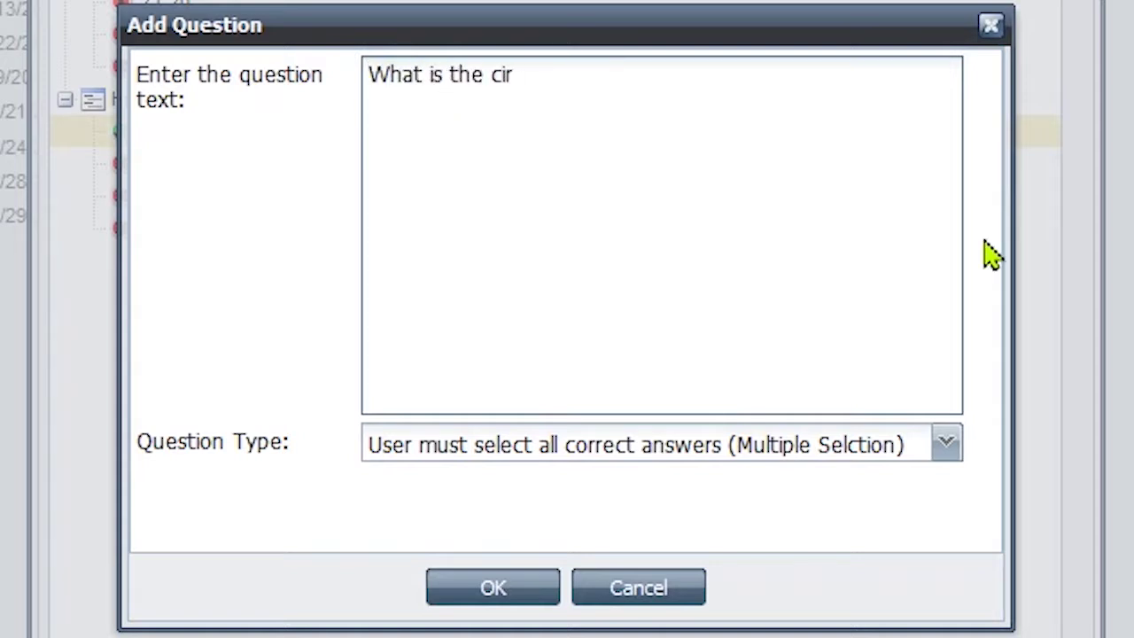
type("cumference of the Earth?")
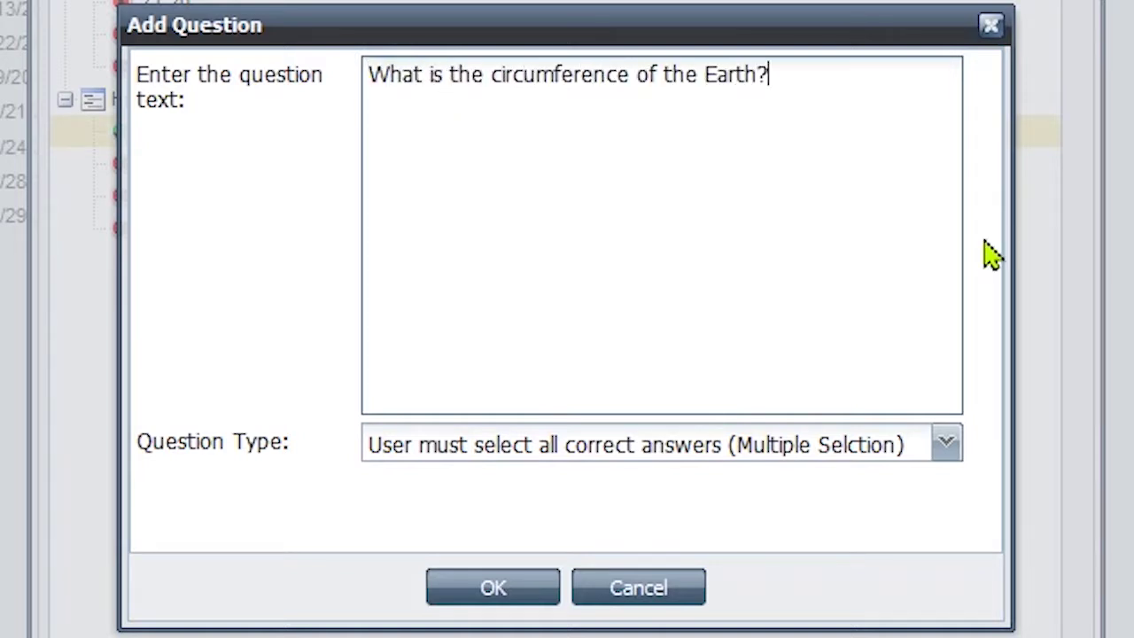
left_click(946, 445)
left_click(817, 556)
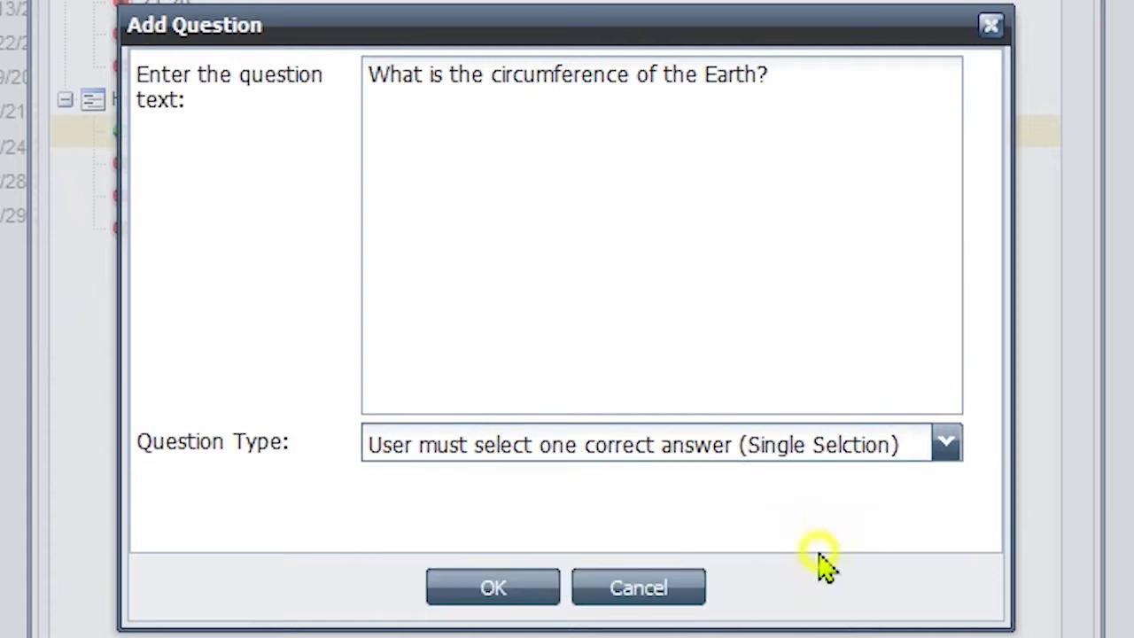
left_click(538, 593)
Step: Add the answer choices "1.25,000 Miles" and "2.There is no circumference, the Earth is flat" to the Earth circumference question
type("1.25,000")
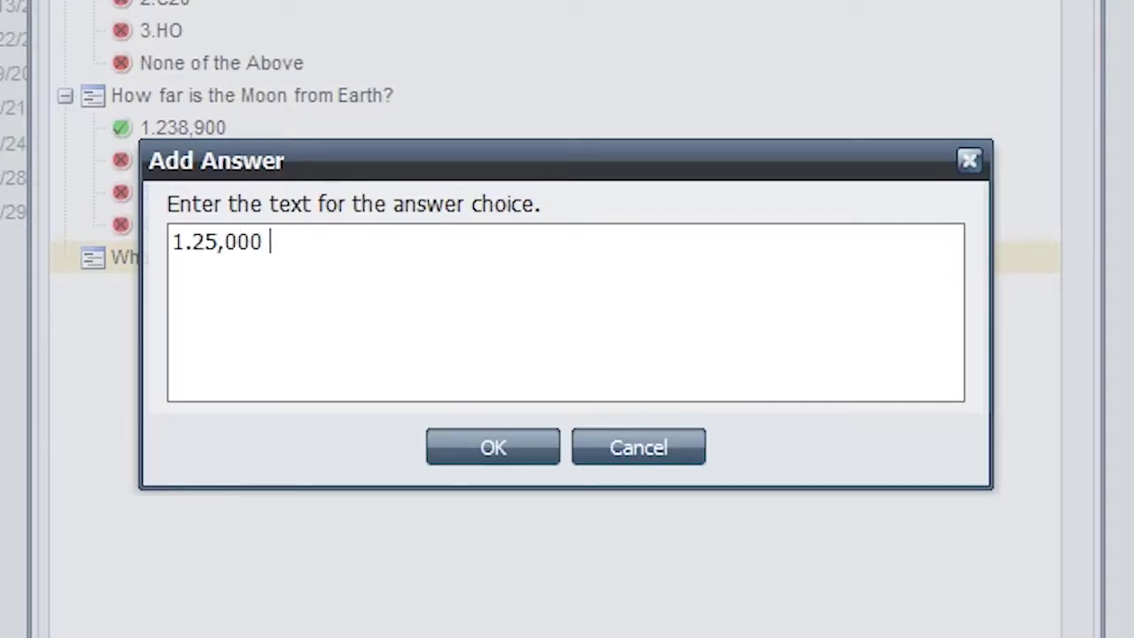
type(" Miles")
left_click(490, 452)
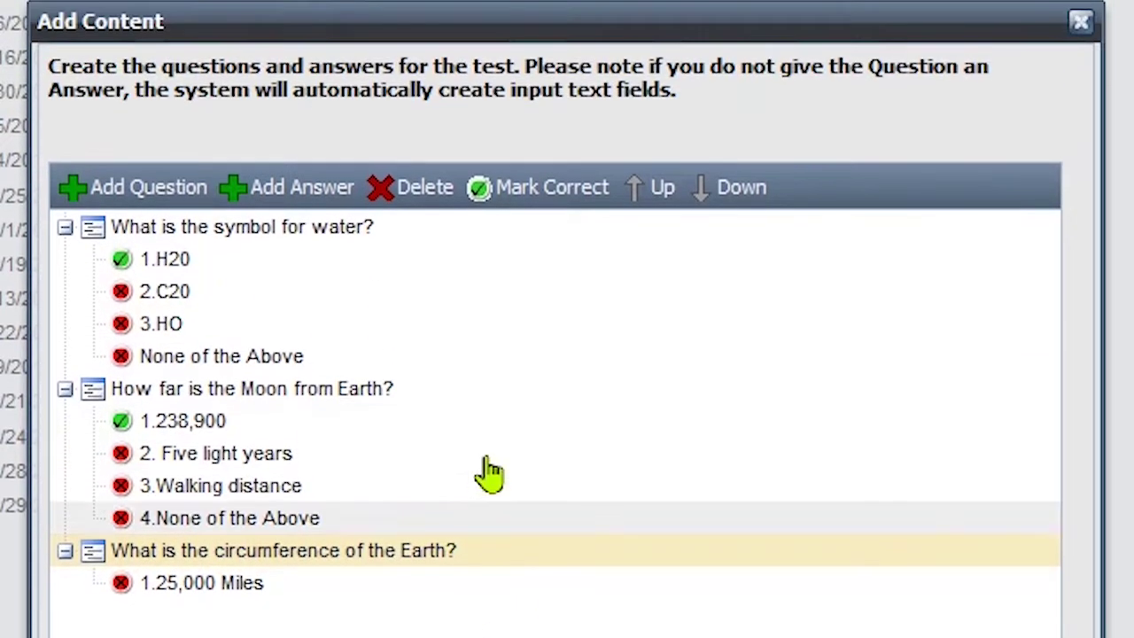
left_click(337, 188)
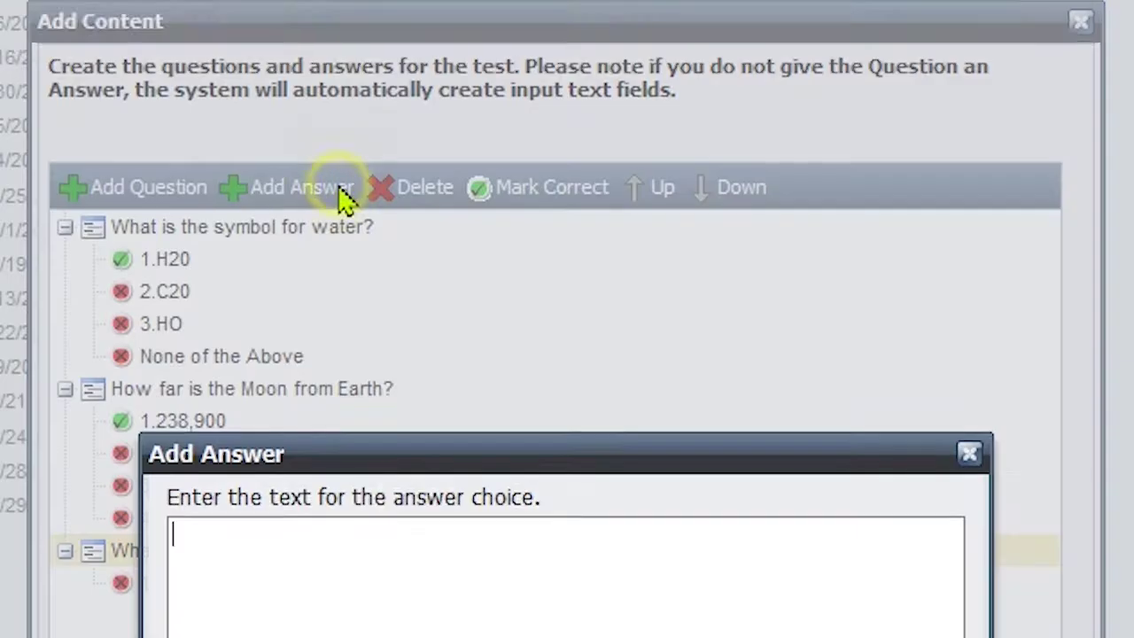
type("2.There is no ci")
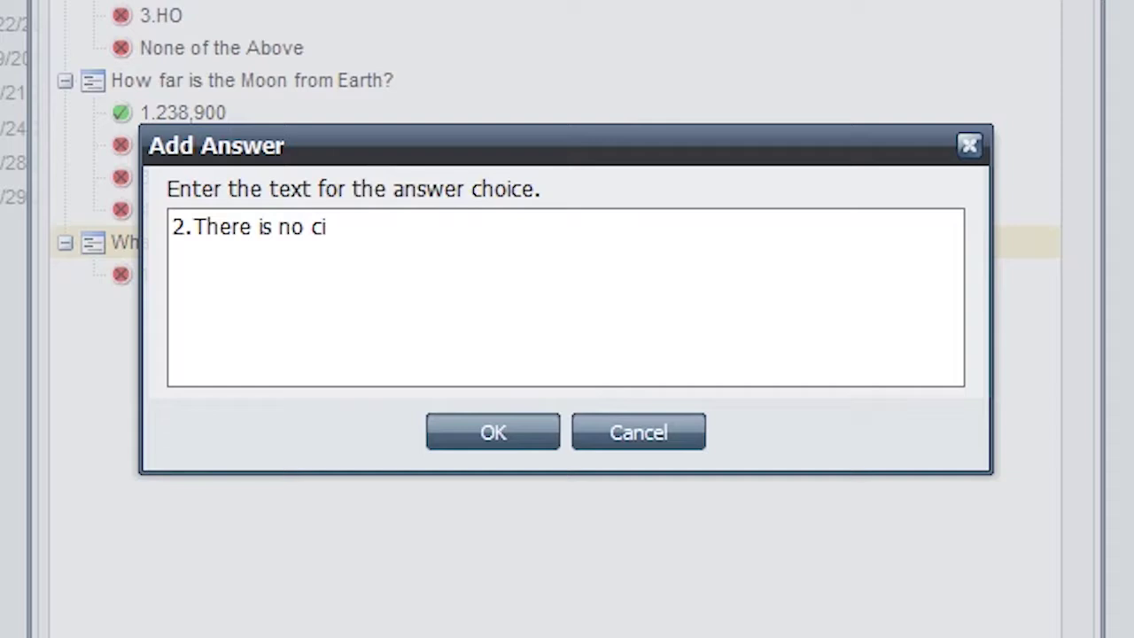
type("rcumference, the Earth is flat")
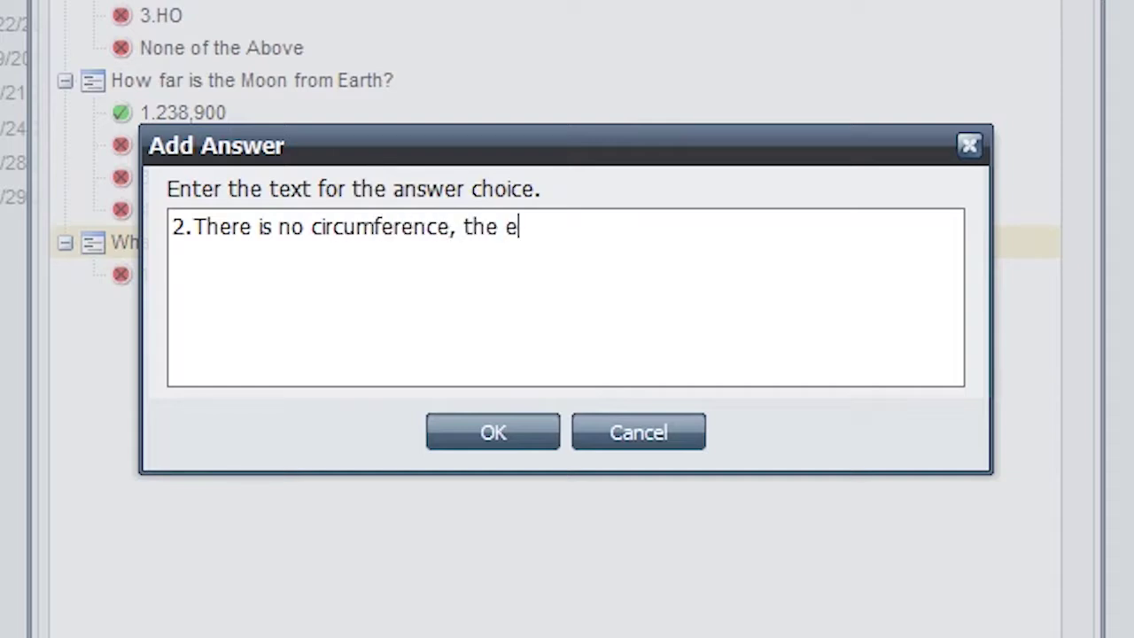
left_click(470, 436)
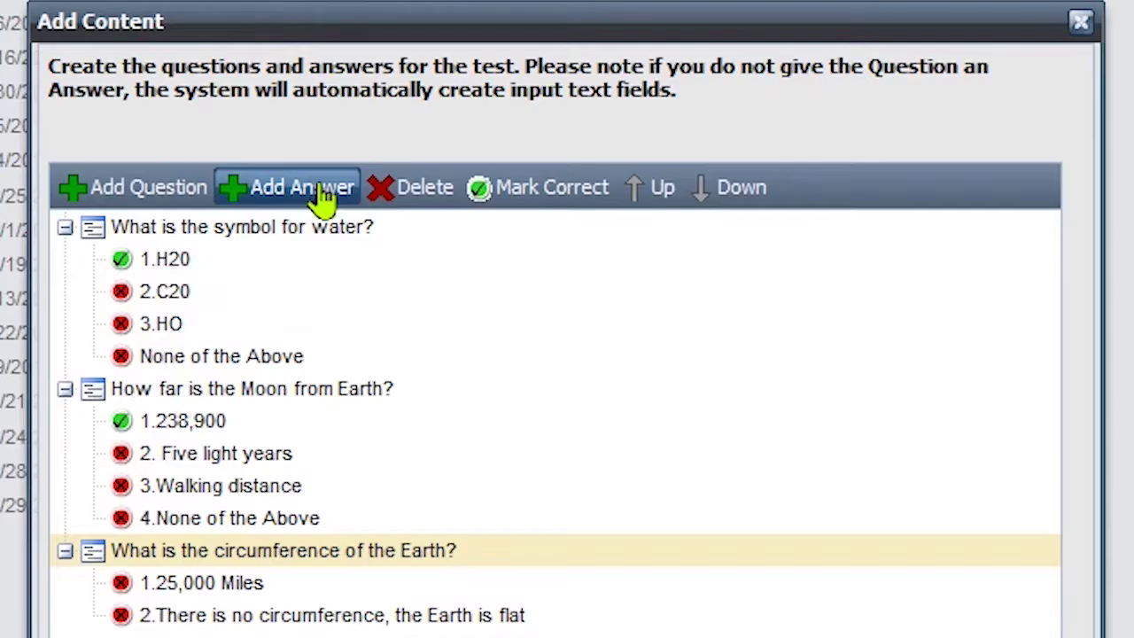
Step: Add the answer choice "3.10,000 Miles" to the Earth circumference question
left_click(323, 197)
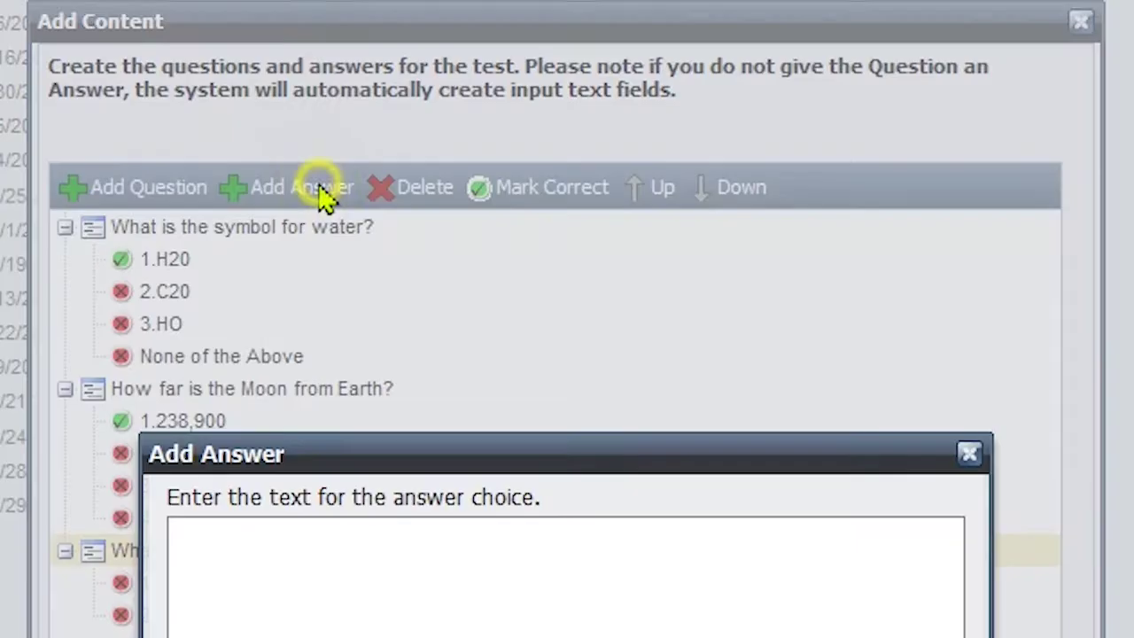
type("3.10,000")
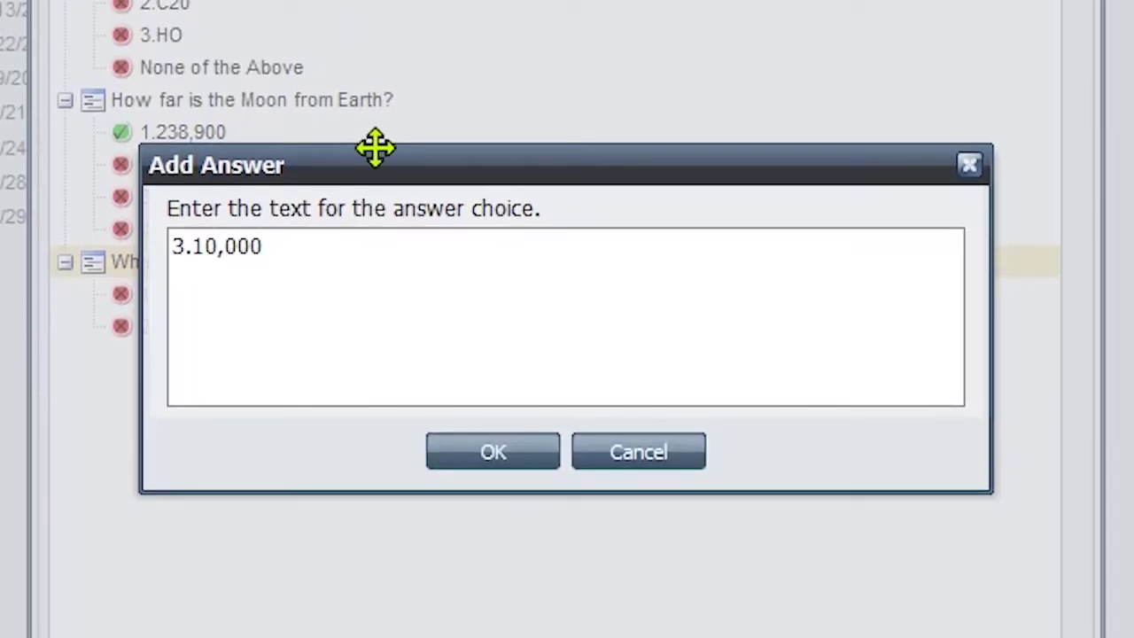
type(" Miles")
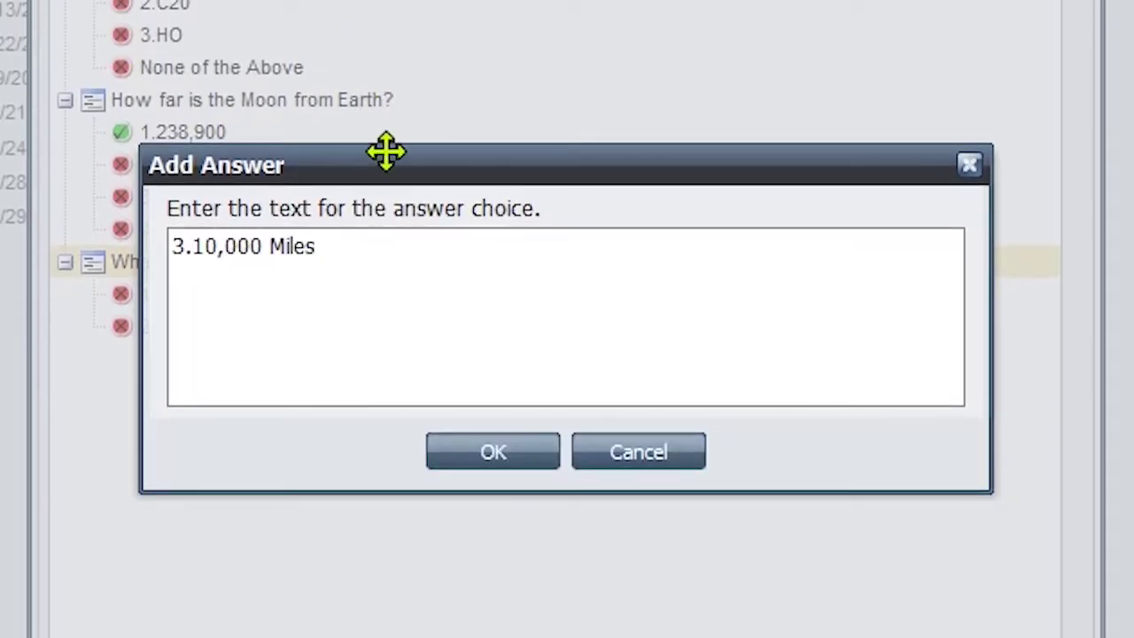
left_click(473, 451)
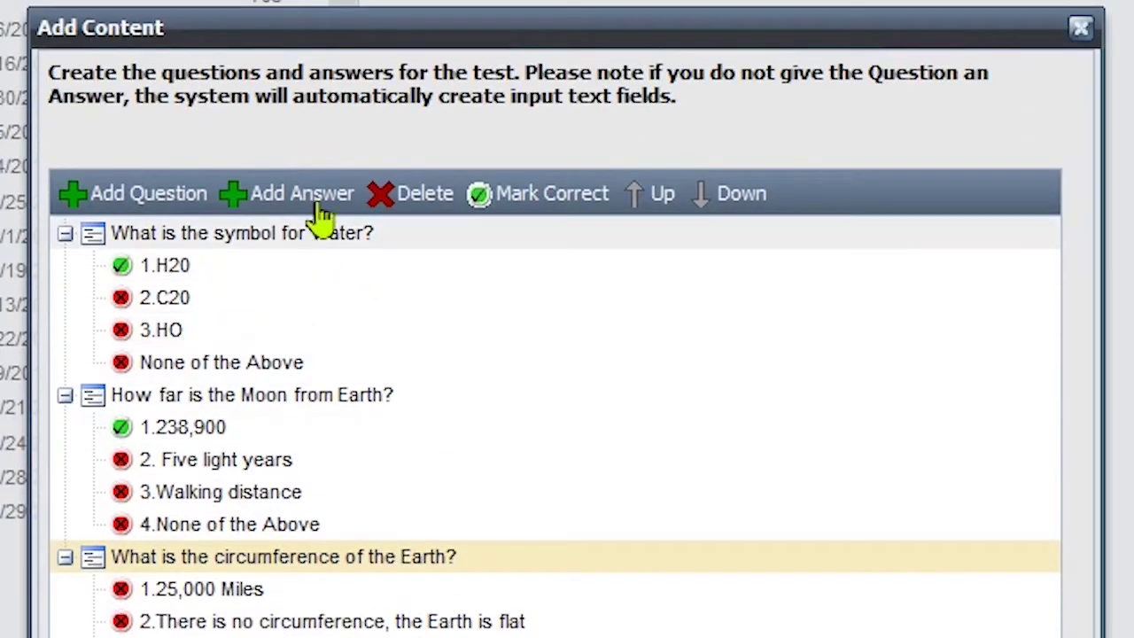
Step: Add the answer choice "4.None of the Above" to the circumference question and mark "1.25,000 Miles" as the correct answer
left_click(320, 196)
type("4.None of the Above")
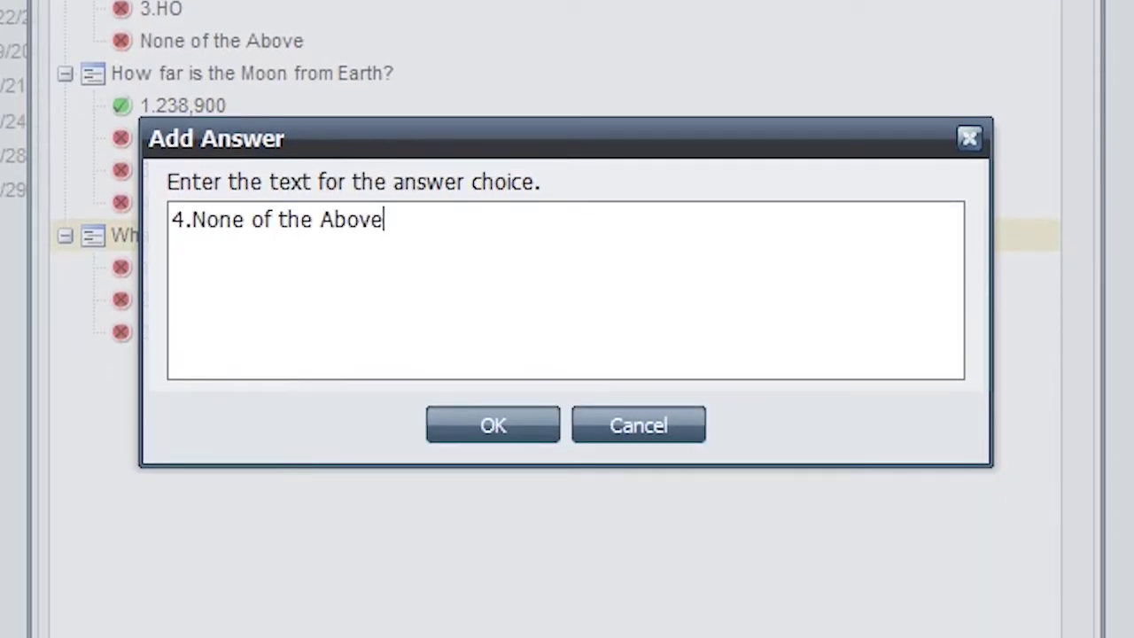
left_click(451, 435)
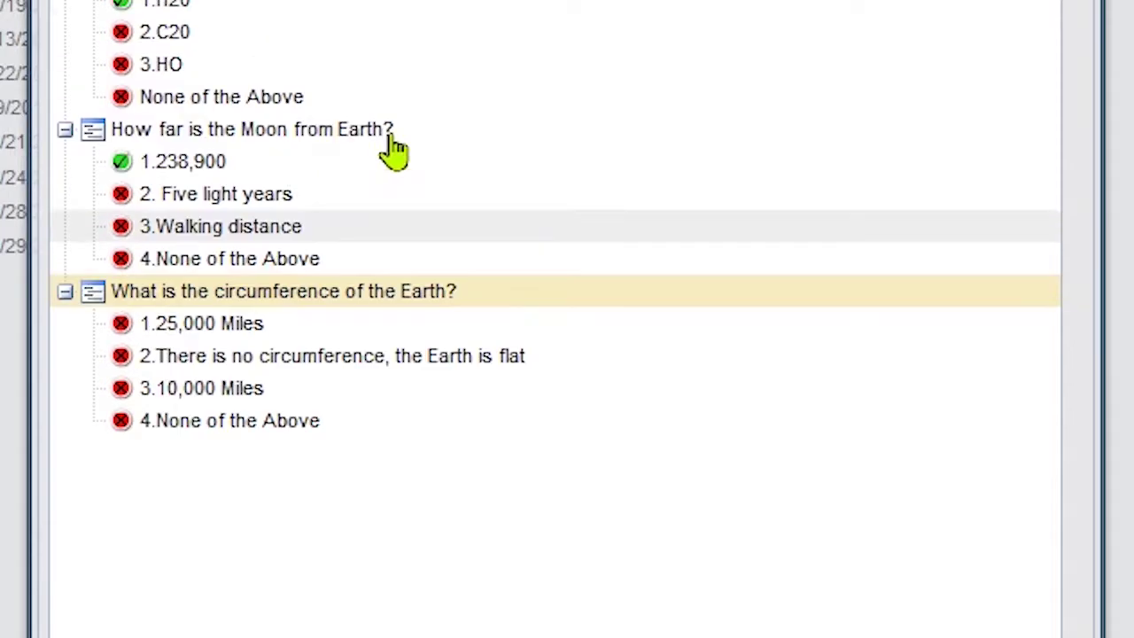
left_click(203, 325)
left_click(554, 209)
Step: Exclude the test from the content expiration system and finish creating it
left_click_drag(162, 232, 423, 246)
left_click(65, 258)
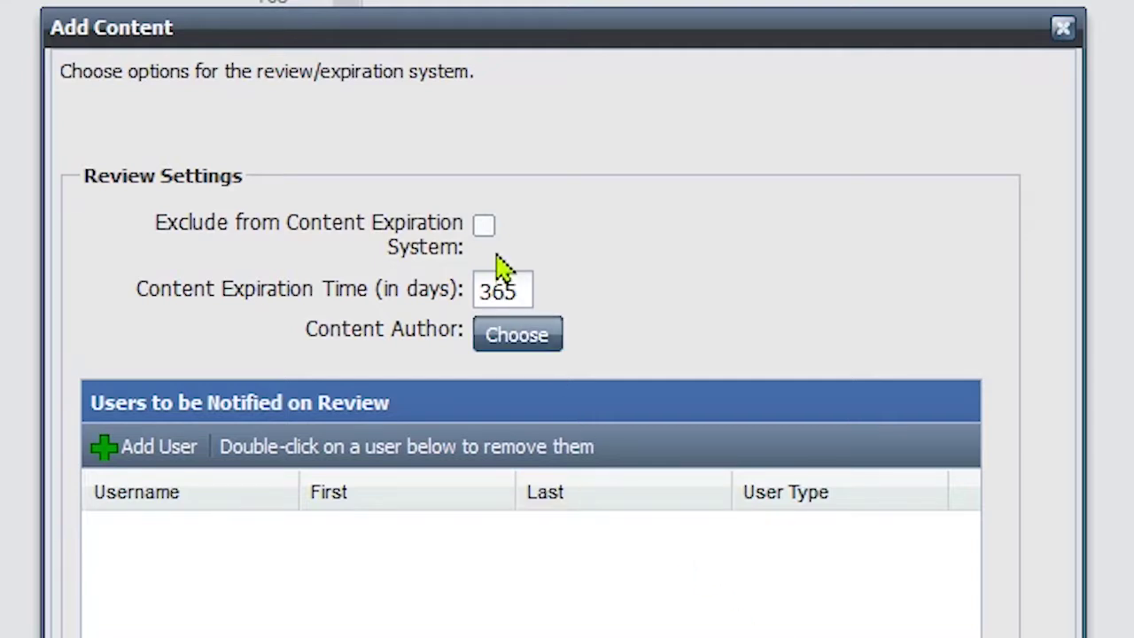
left_click(484, 226)
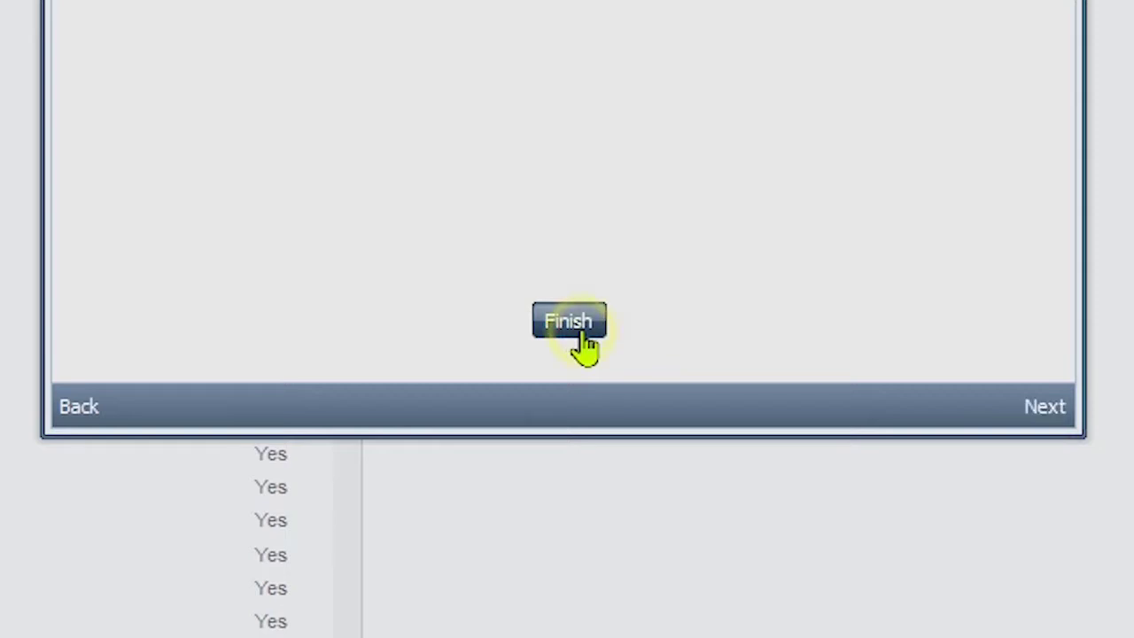
left_click(577, 335)
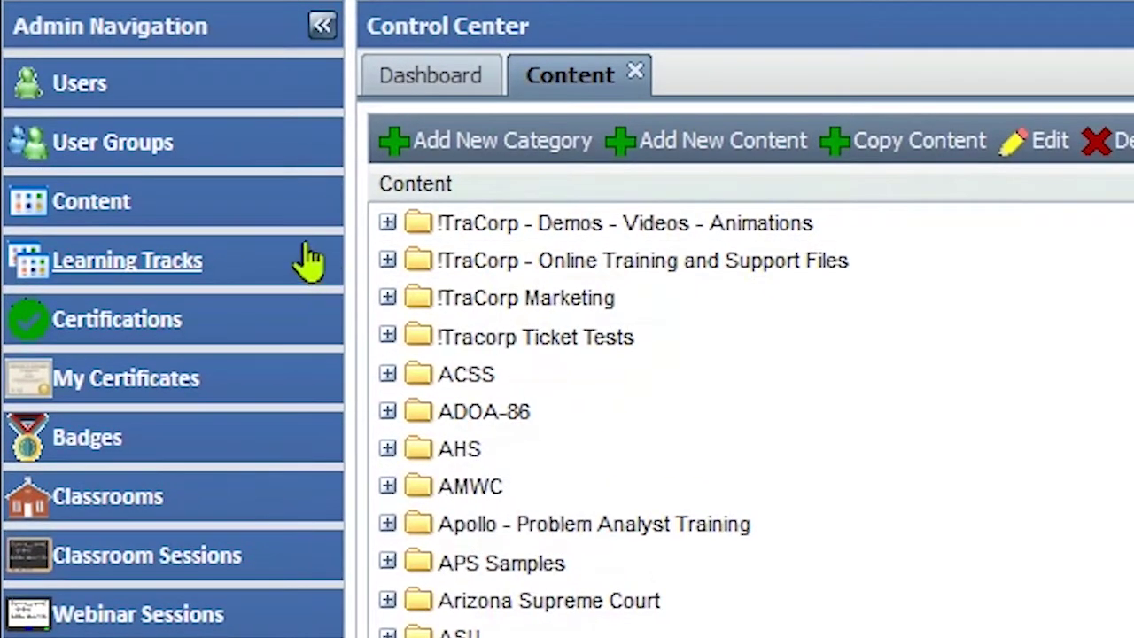
Step: Open the user list and bring up the record of the first listed student for editing
left_click(145, 98)
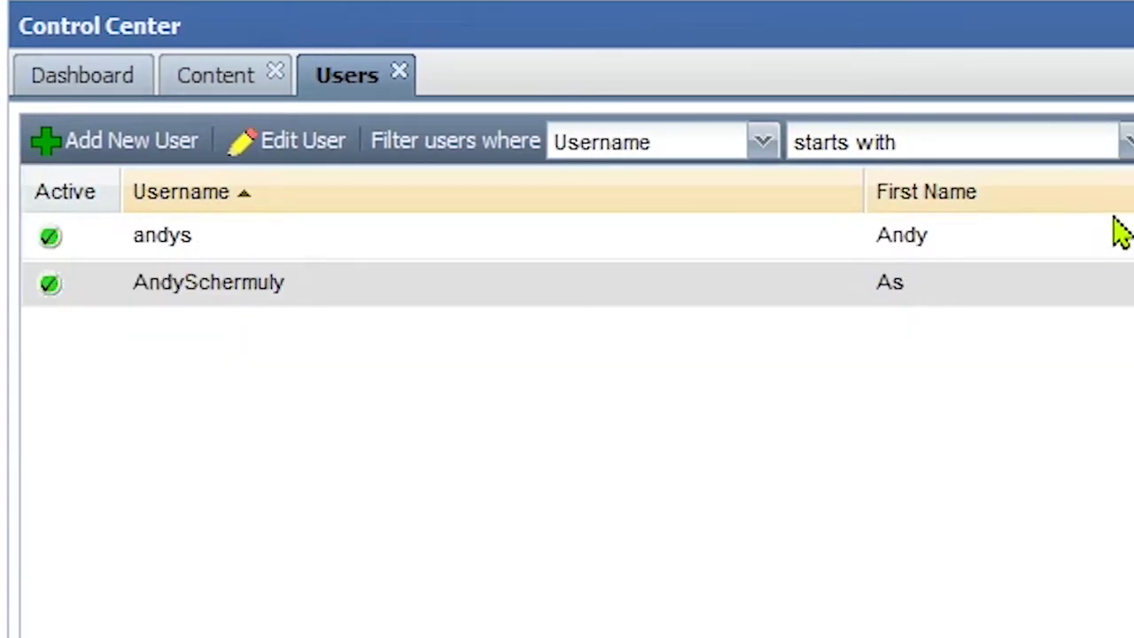
left_click(1108, 232)
double_click(1107, 234)
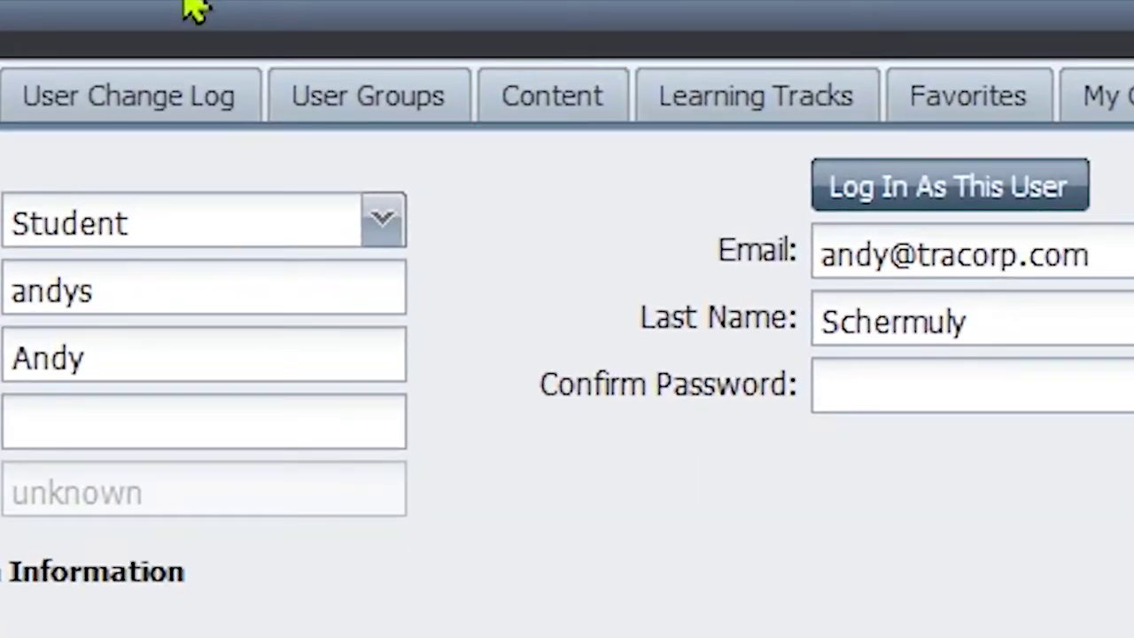
Step: Assign the My Science assessment from the !TraCorp - Demos - Videos - Animations category directly to the student and save the user record
left_click(544, 117)
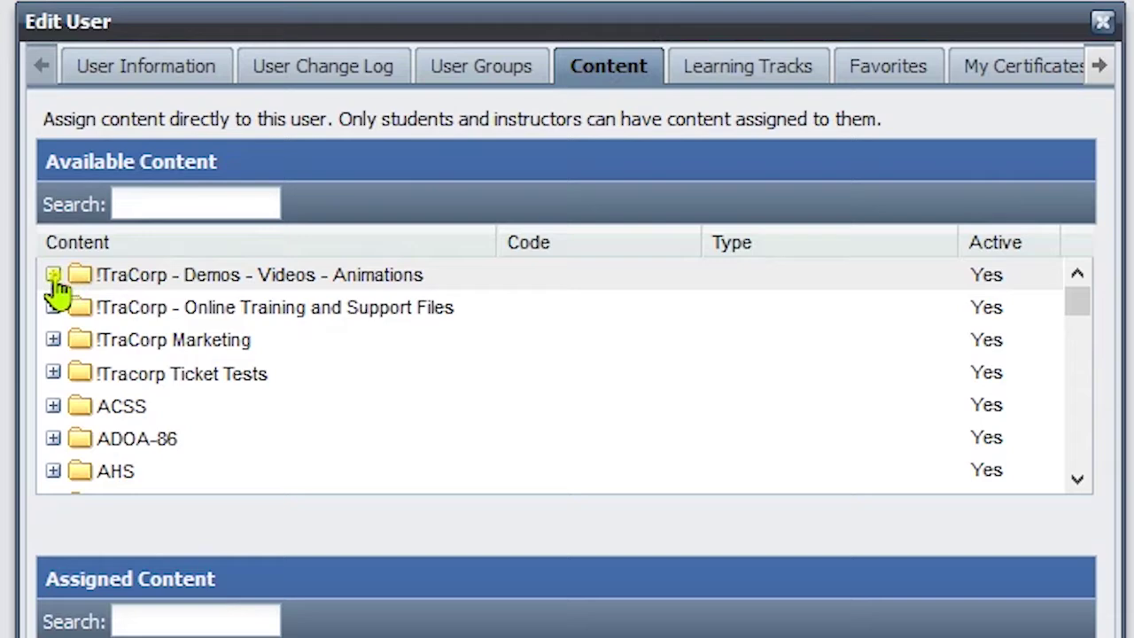
left_click(53, 275)
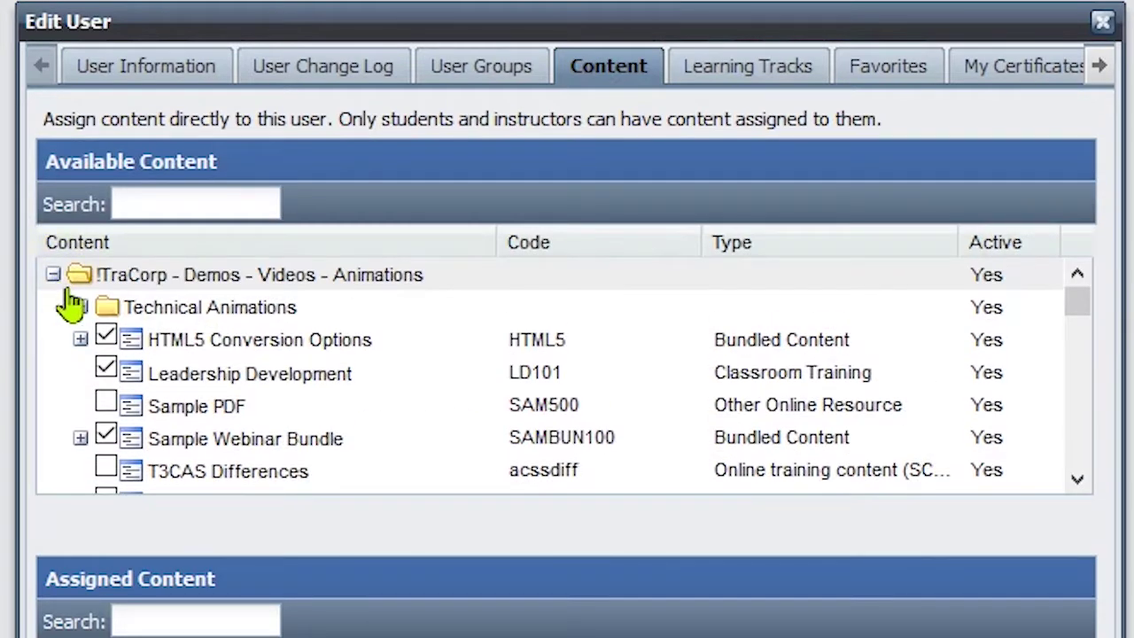
scroll(106, 354, "down", 5)
left_click(105, 353)
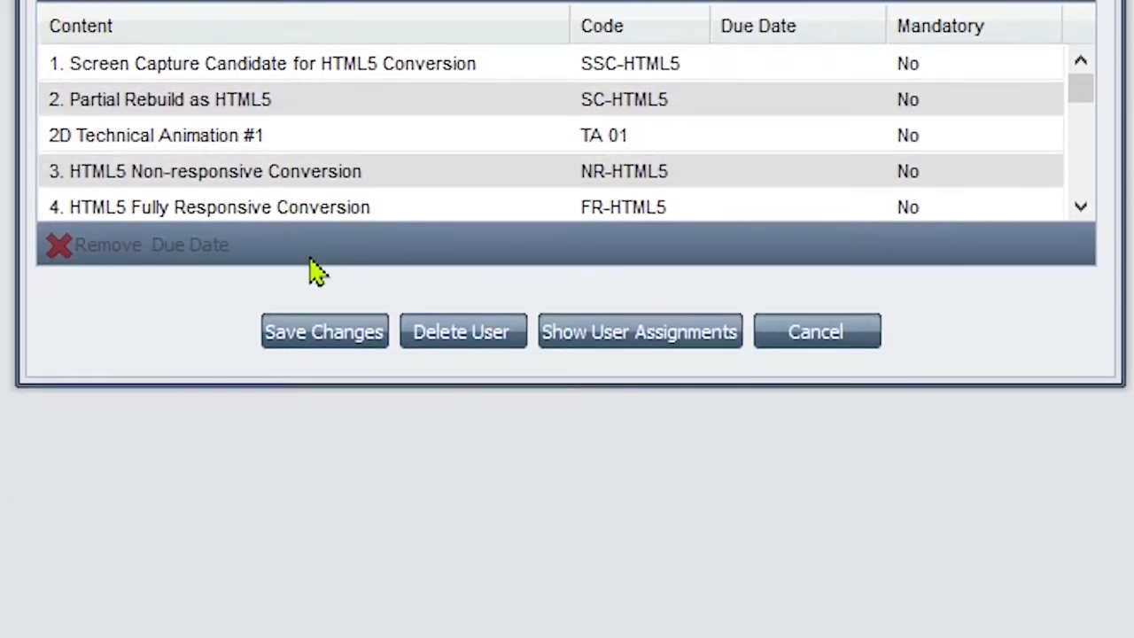
left_click(326, 335)
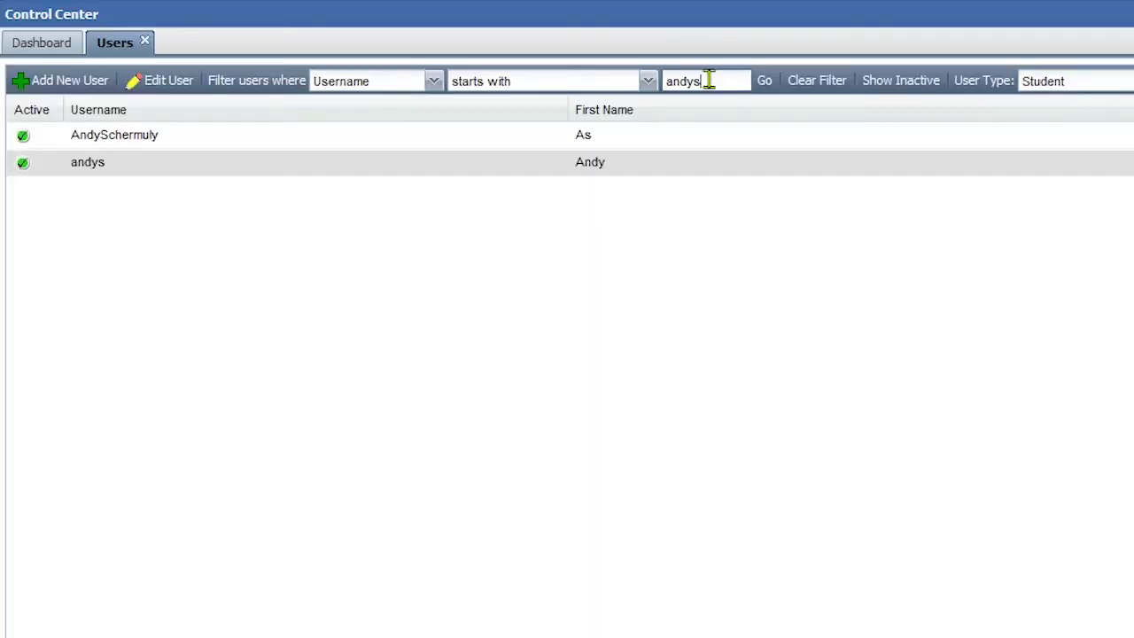
Step: Log in as the first listed student and search the student's content for "Science"
double_click(701, 138)
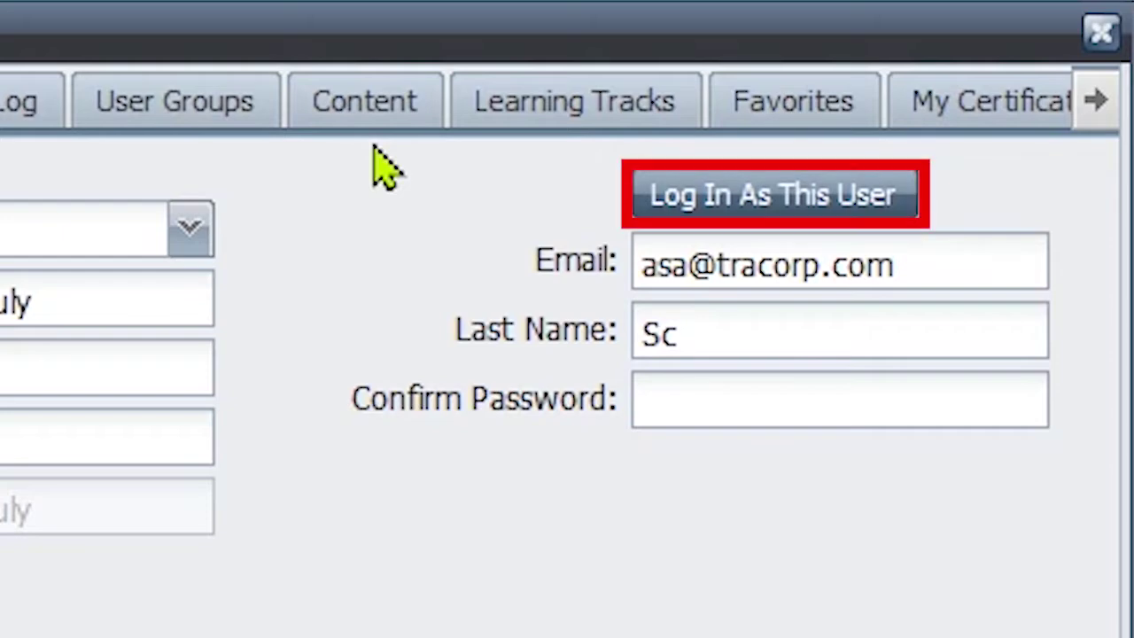
left_click(800, 203)
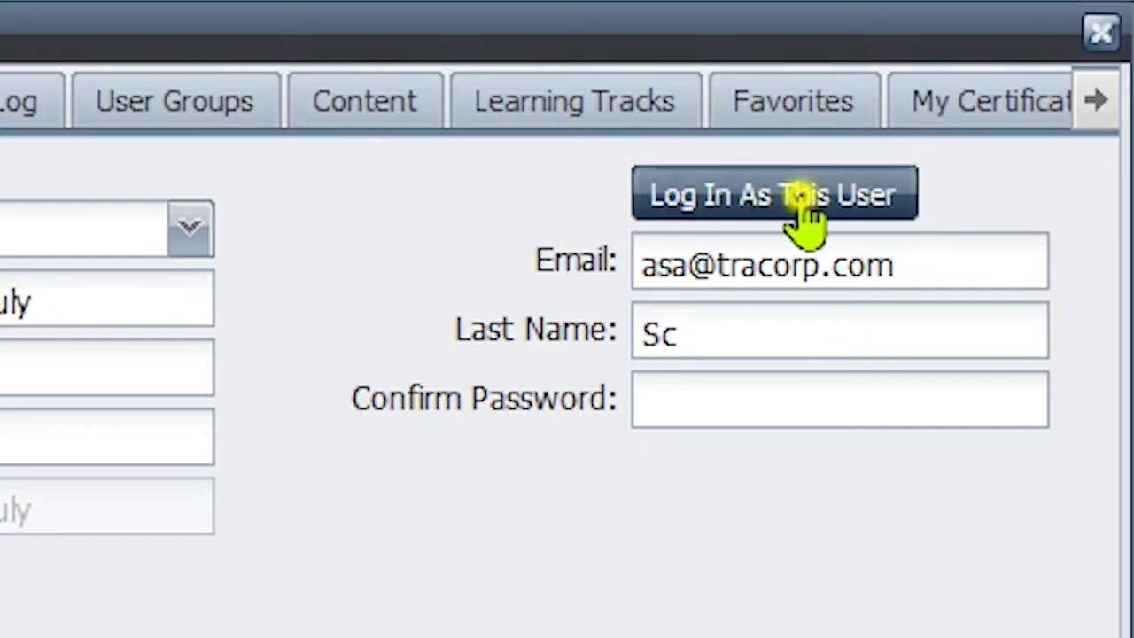
left_click(109, 71)
type("Science")
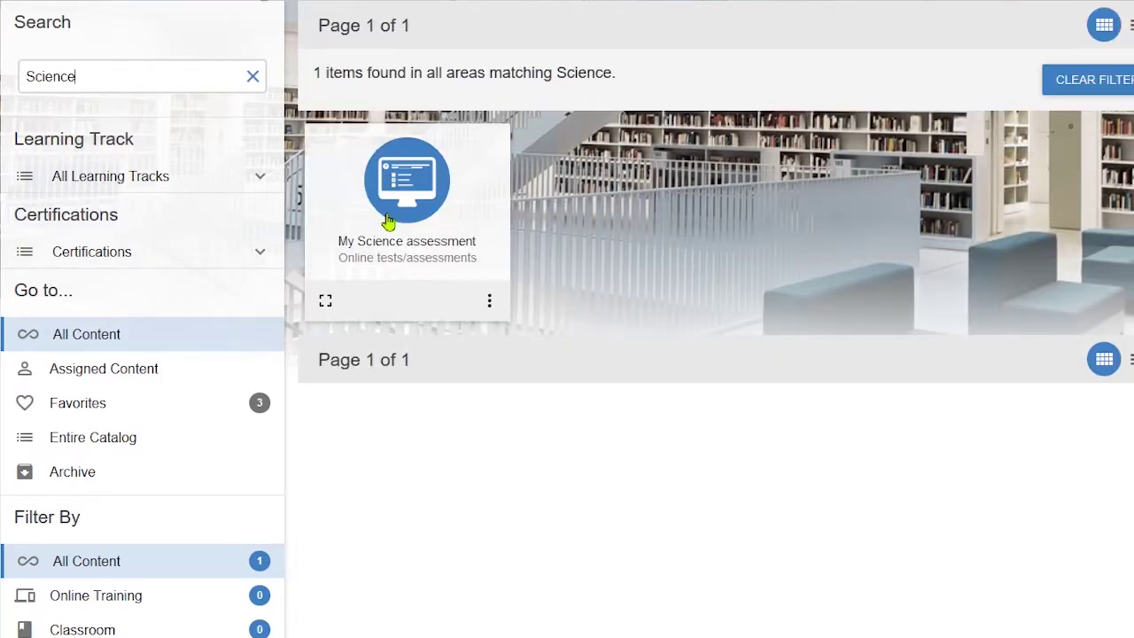
Step: Launch My Science assessment, answer 25,000 miles, H2O and "none of the above" for the Moon distance, submit it and close the results
left_click(388, 221)
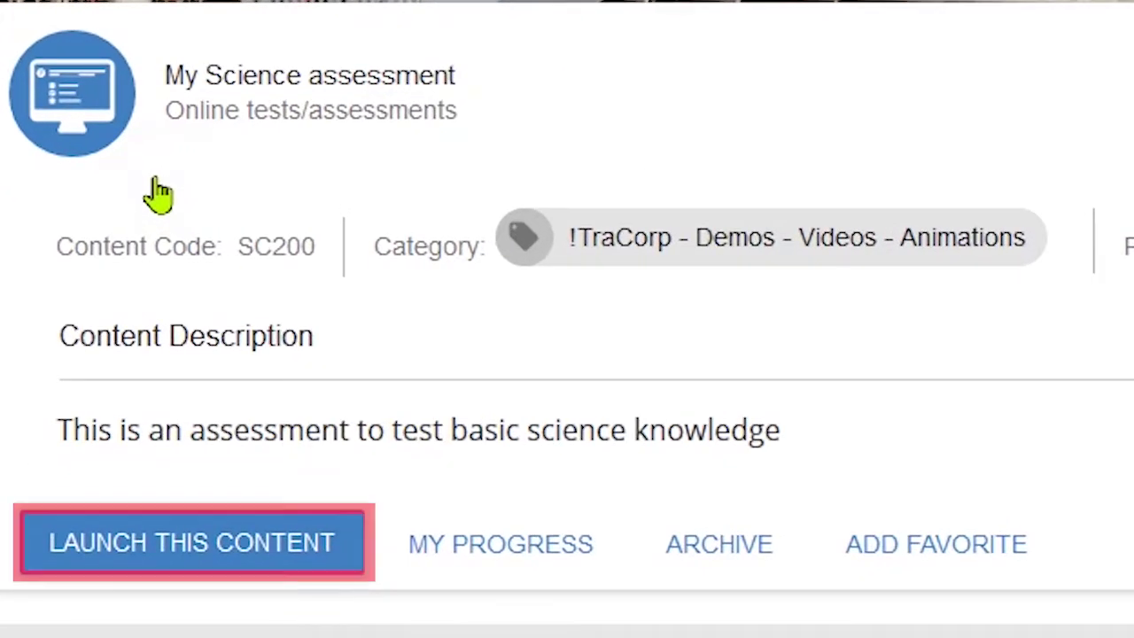
left_click(177, 572)
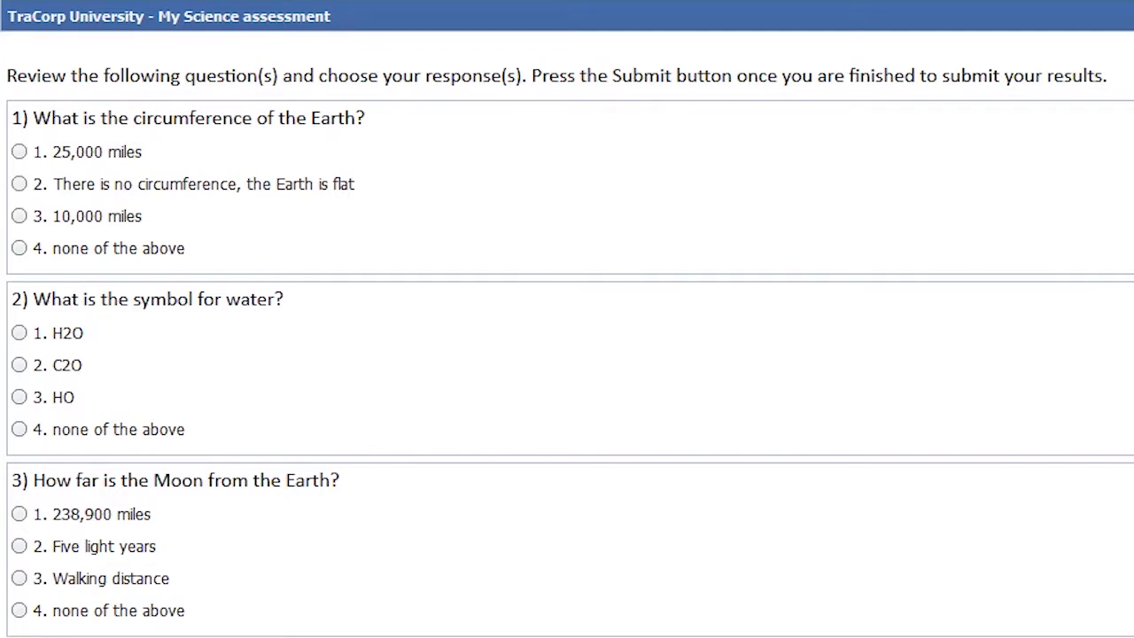
left_click(19, 152)
left_click(19, 334)
left_click(19, 611)
scroll(19, 623, "down", 5)
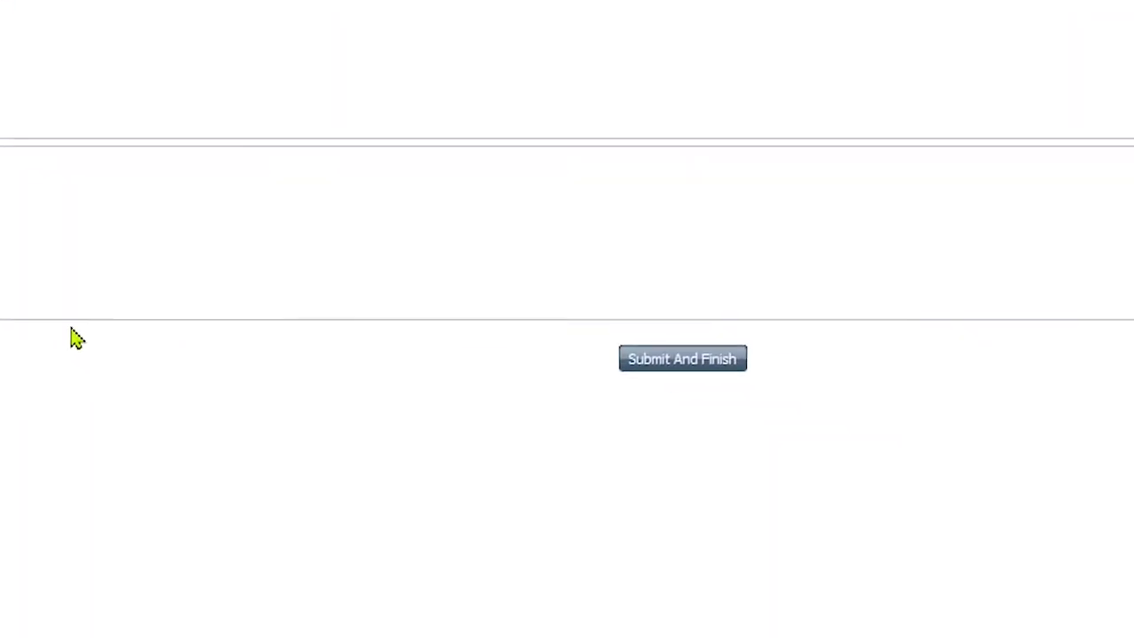
left_click(683, 357)
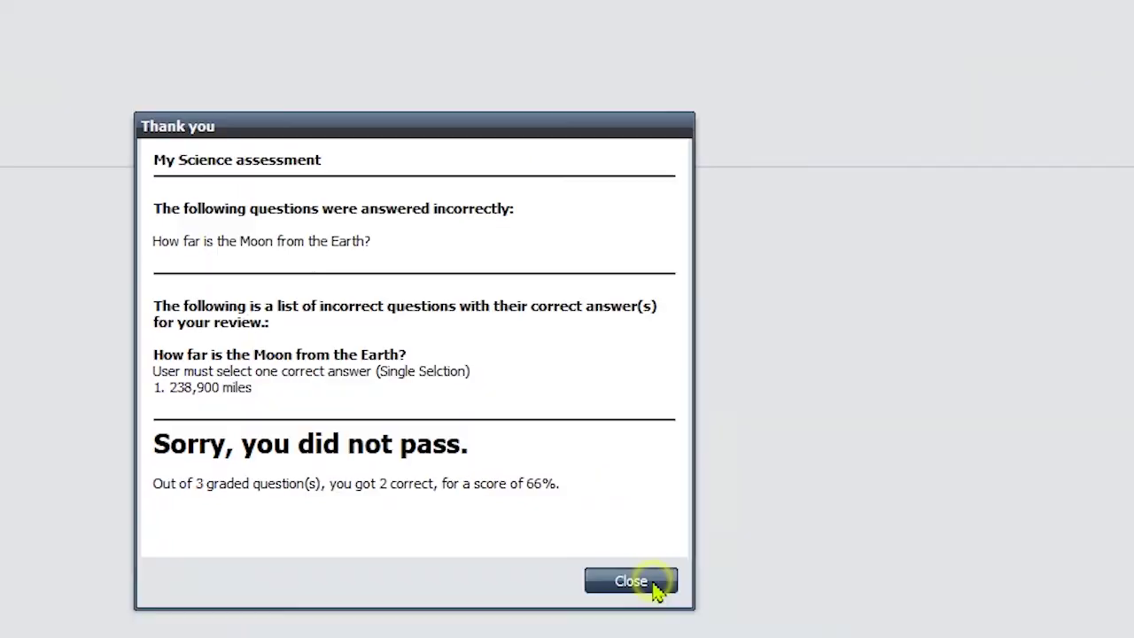
left_click(898, 599)
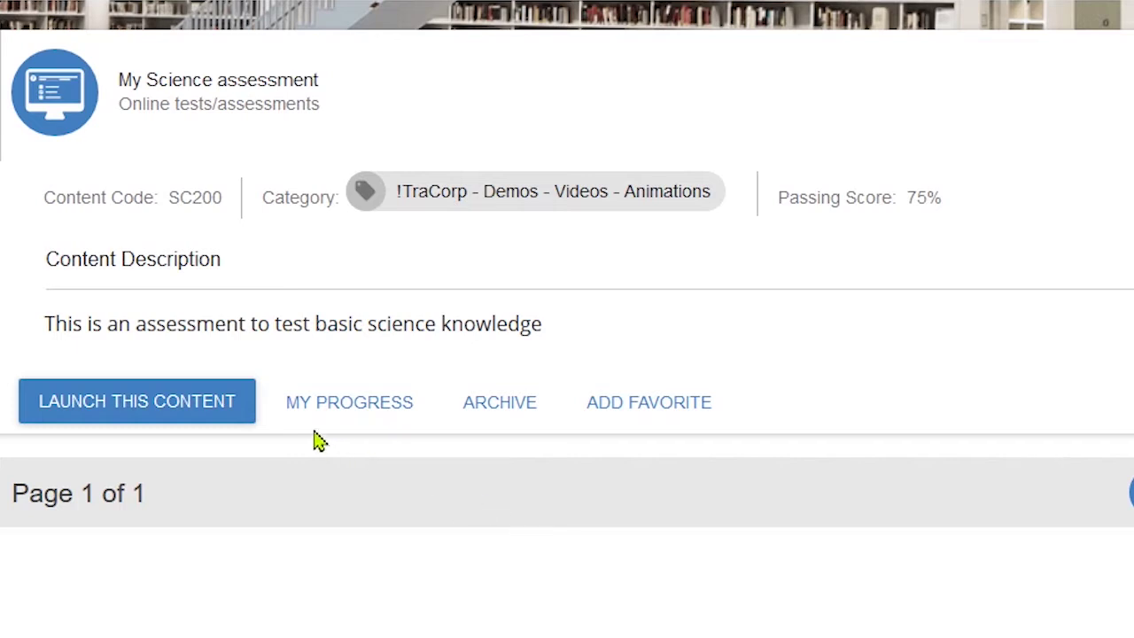
Step: Retake My Science assessment with the answers 25,000 miles, H2O and 238,900 miles, submit it and close the results
left_click(245, 413)
left_click(19, 140)
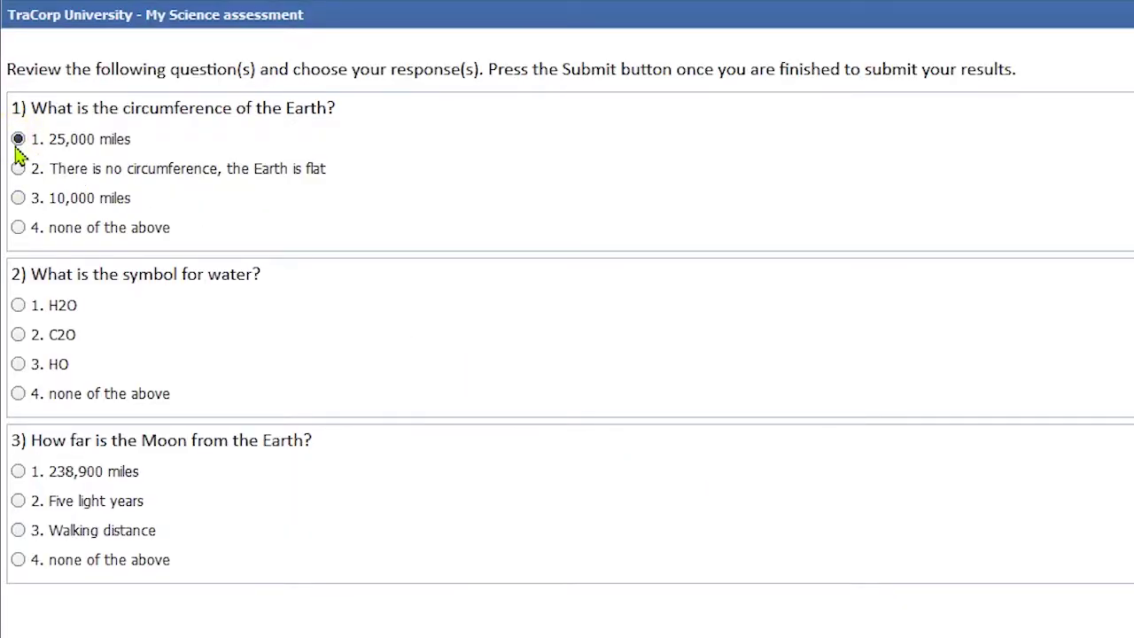
left_click(19, 306)
left_click(19, 472)
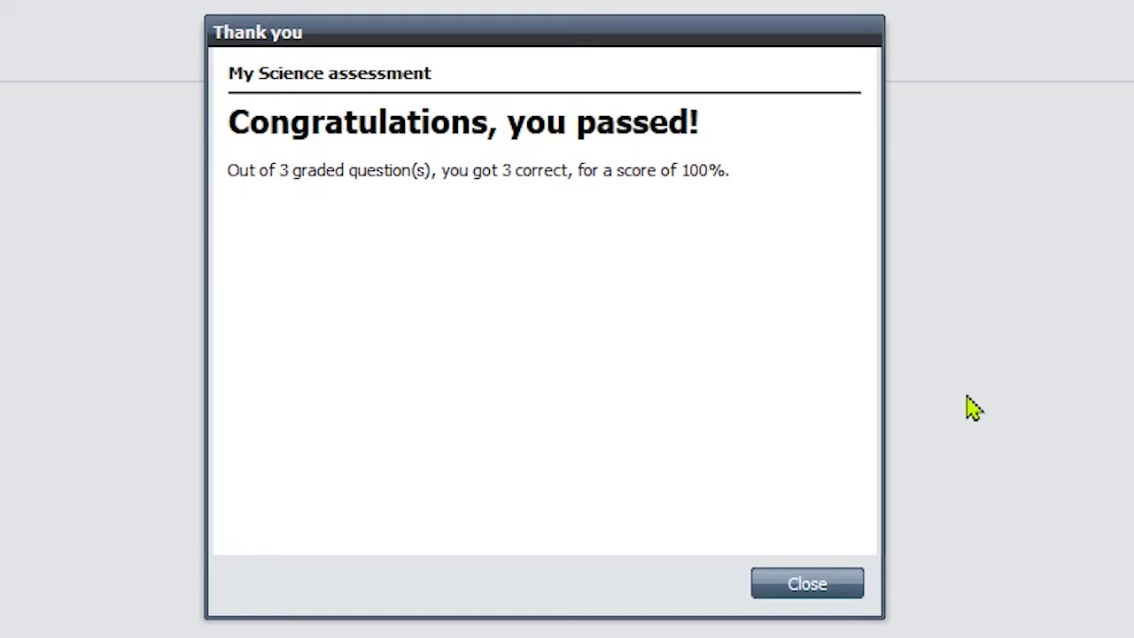
left_click(846, 587)
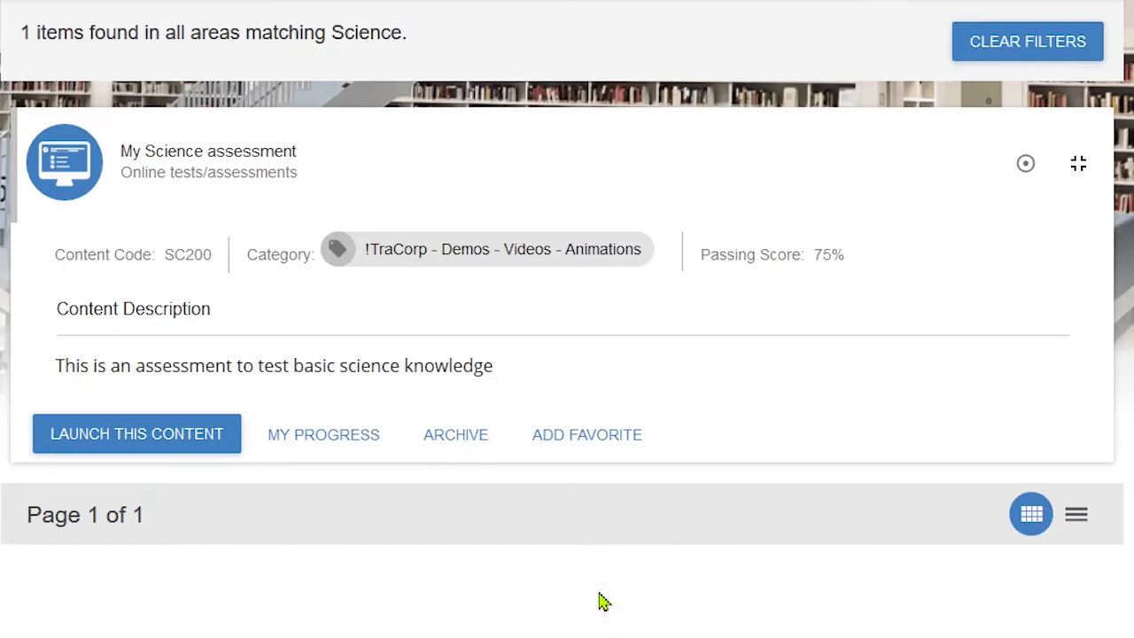